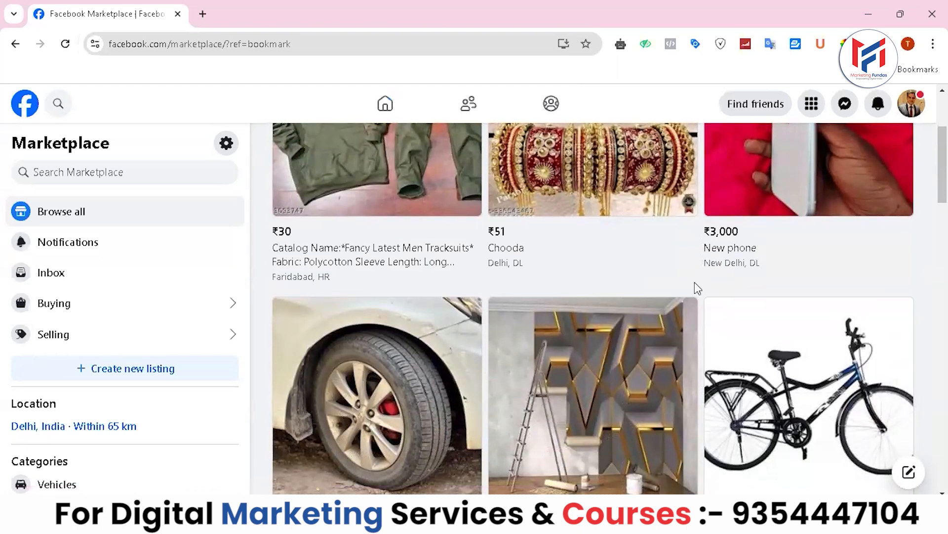
Browse all Marketplace listings, from Today's picks down to the Miscellaneous section
{"action": "scroll", "coordinate": [694, 288], "scroll_direction": "up", "scroll_amount": 3}
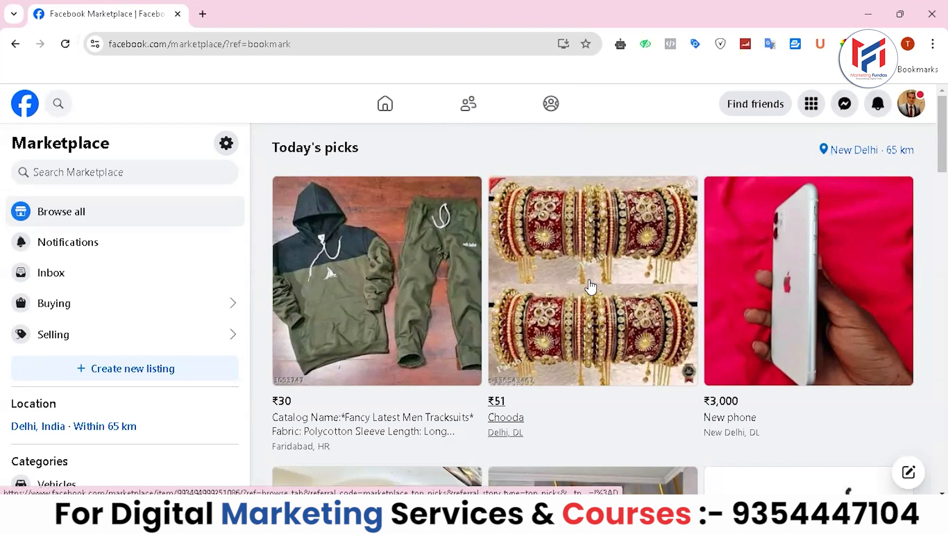
{"action": "left_click", "coordinate": [97, 217]}
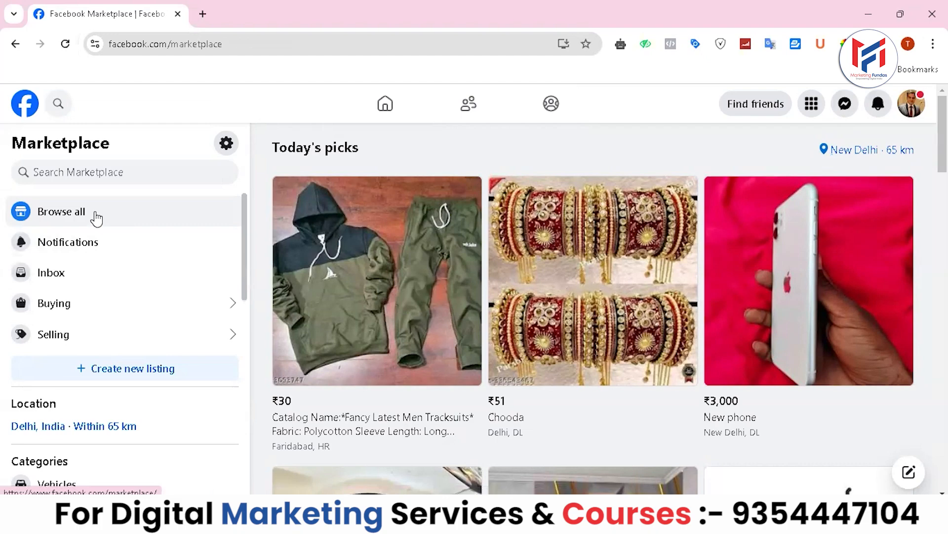
{"action": "scroll", "coordinate": [517, 296], "scroll_direction": "down", "scroll_amount": 9}
{"action": "scroll", "coordinate": [517, 297], "scroll_direction": "down", "scroll_amount": 11}
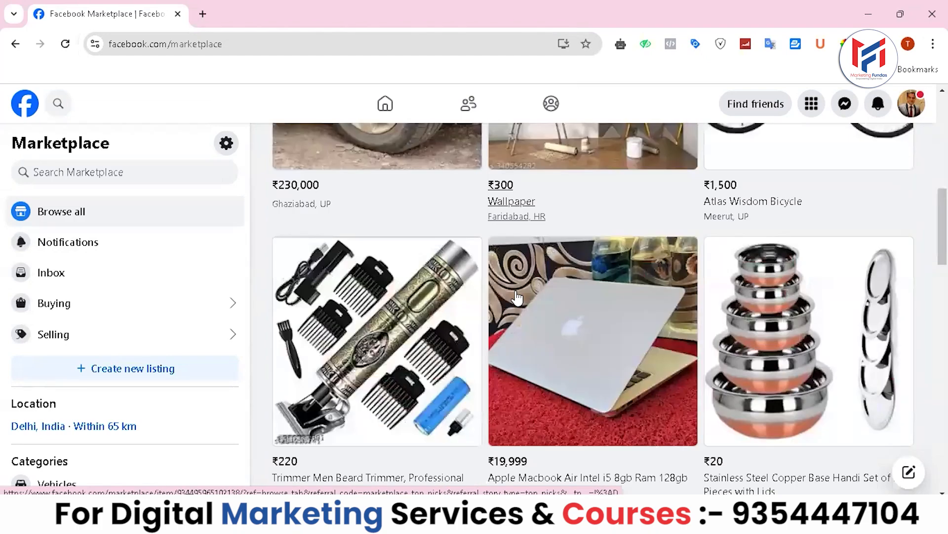
{"action": "scroll", "coordinate": [517, 297], "scroll_direction": "down", "scroll_amount": 12}
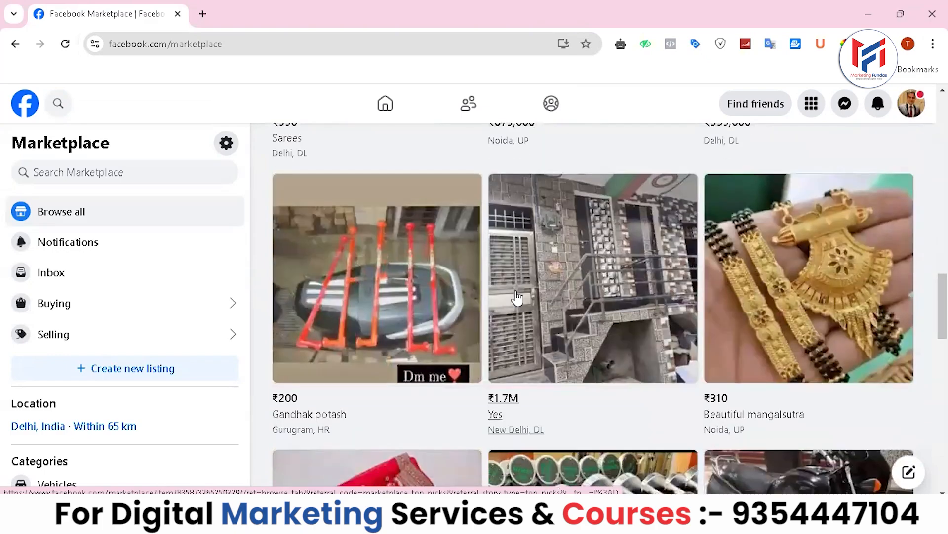
{"action": "scroll", "coordinate": [517, 296], "scroll_direction": "down", "scroll_amount": 3}
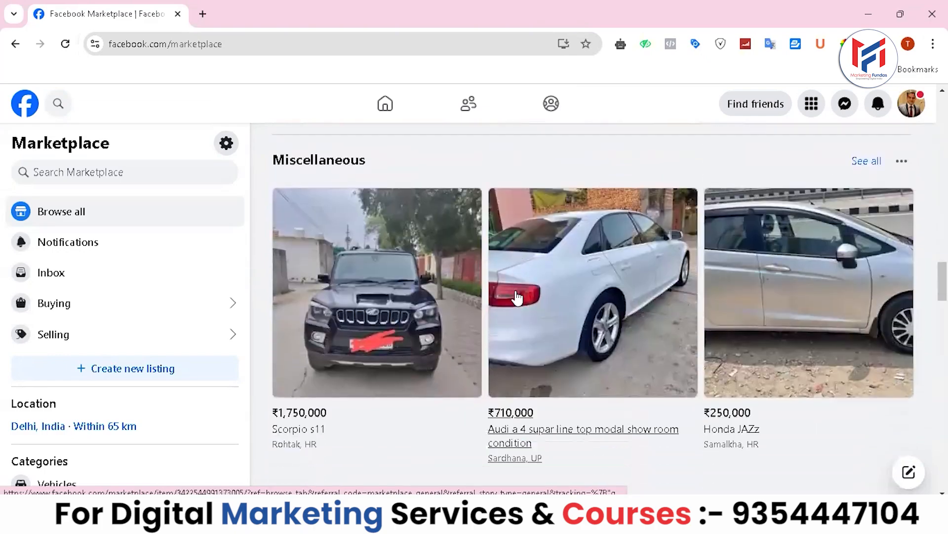
Check the Marketplace notifications, return to all listings, and view the ₹30 men's tracksuit listing before closing it
{"action": "left_click", "coordinate": [104, 243]}
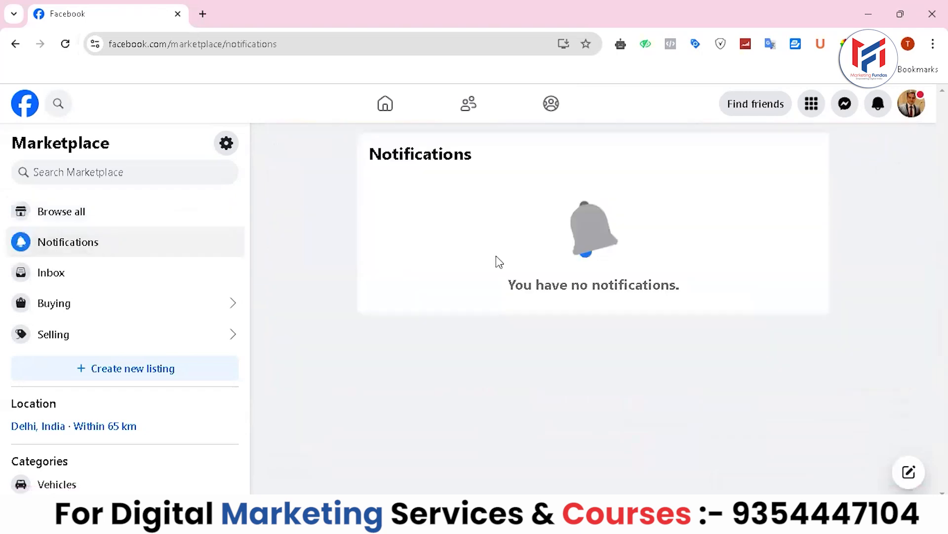
{"action": "left_click", "coordinate": [104, 219]}
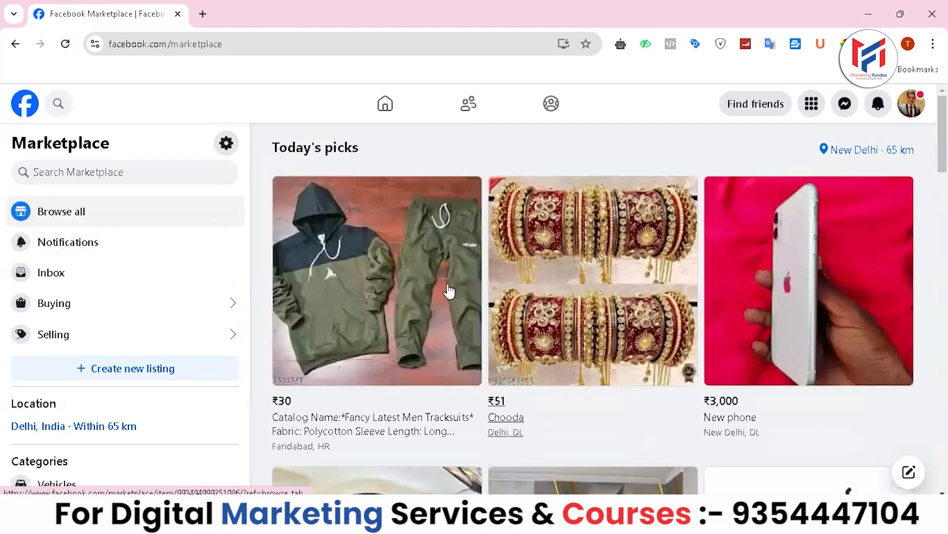
{"action": "left_click", "coordinate": [401, 277]}
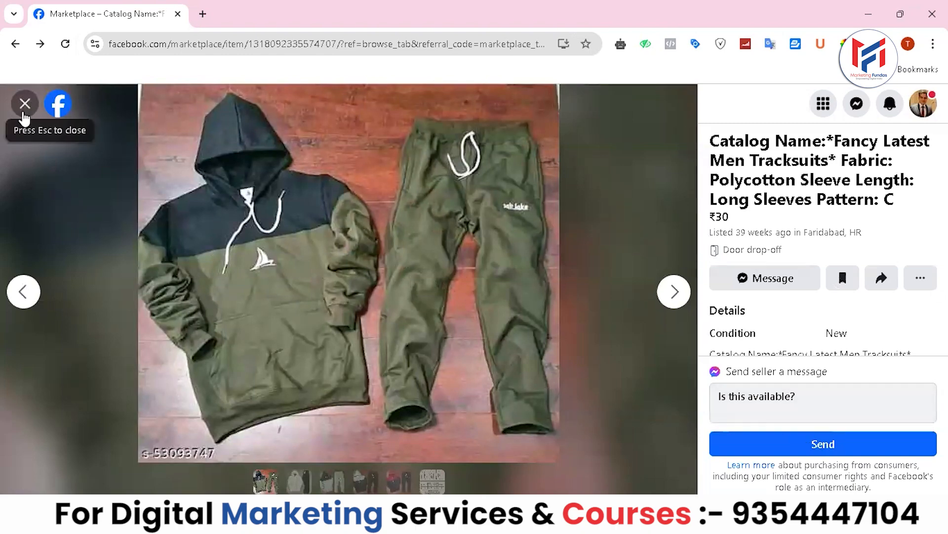
{"action": "left_click", "coordinate": [22, 101]}
Review the Marketplace notifications and the Selling and Buying chats in the inbox
{"action": "left_click", "coordinate": [55, 245]}
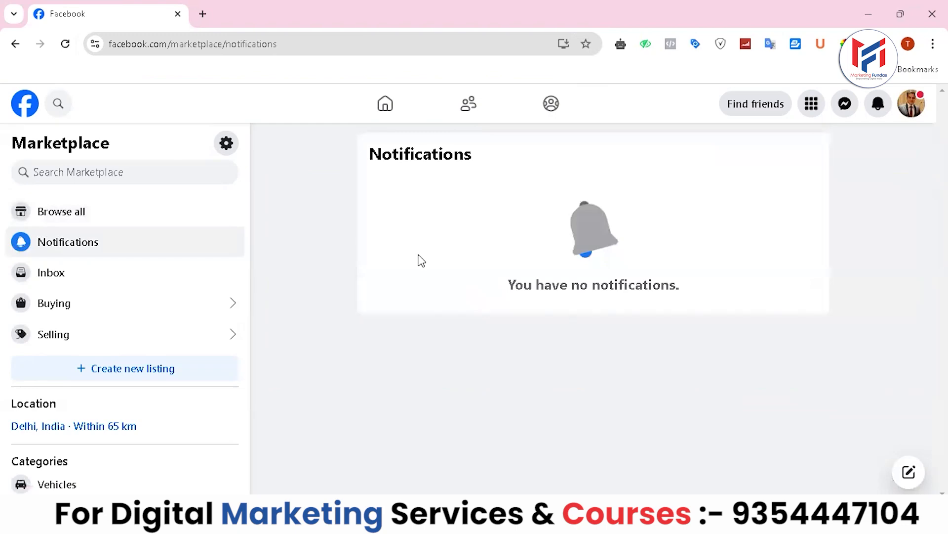
{"action": "left_click", "coordinate": [68, 285]}
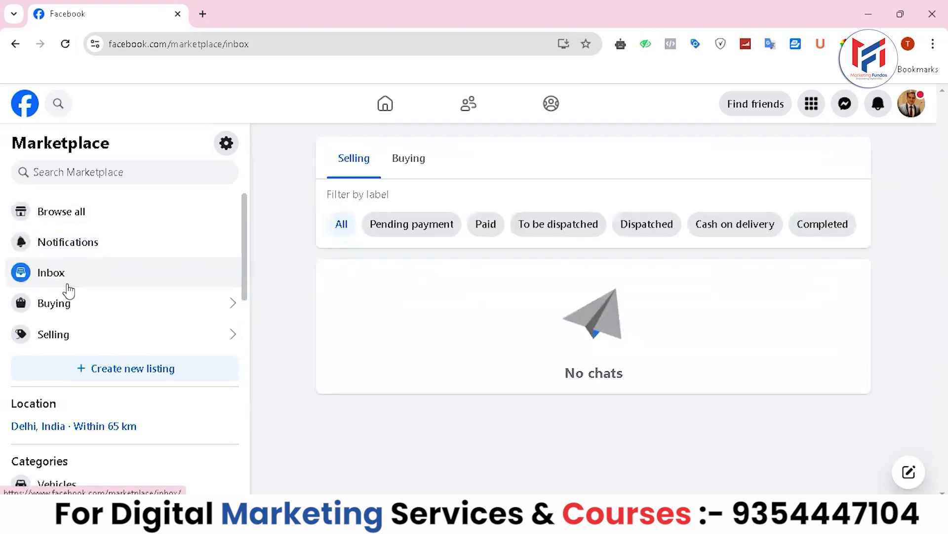
{"action": "left_click", "coordinate": [407, 155]}
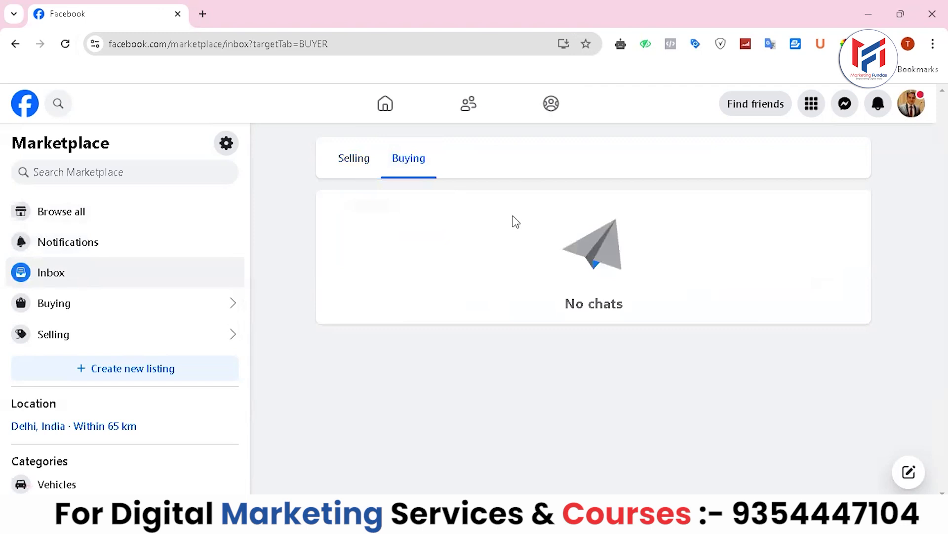
{"action": "left_click", "coordinate": [328, 161]}
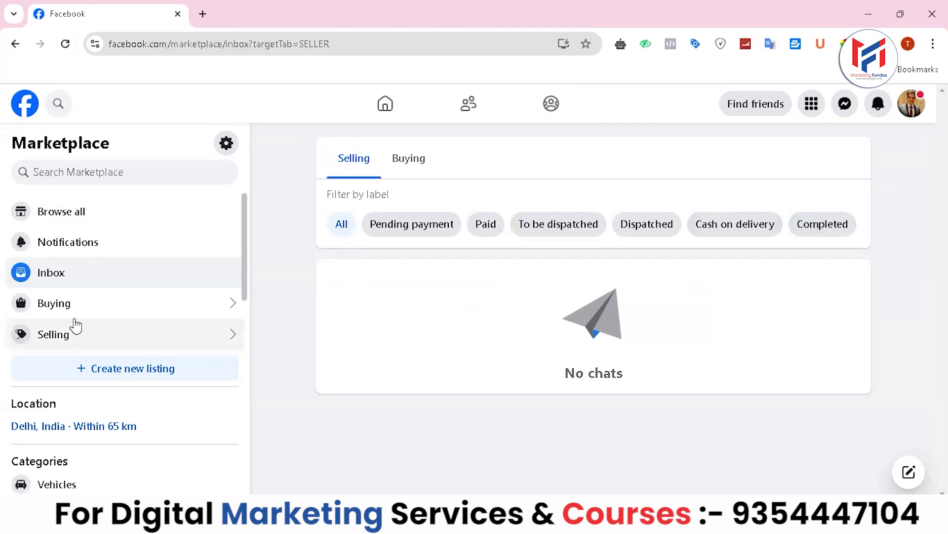
Review the recent activity in the Buying section, follow its link to browse Marketplace, and return to the main Marketplace page
{"action": "scroll", "coordinate": [44, 277], "scroll_direction": "down", "scroll_amount": 1}
{"action": "left_click", "coordinate": [47, 254]}
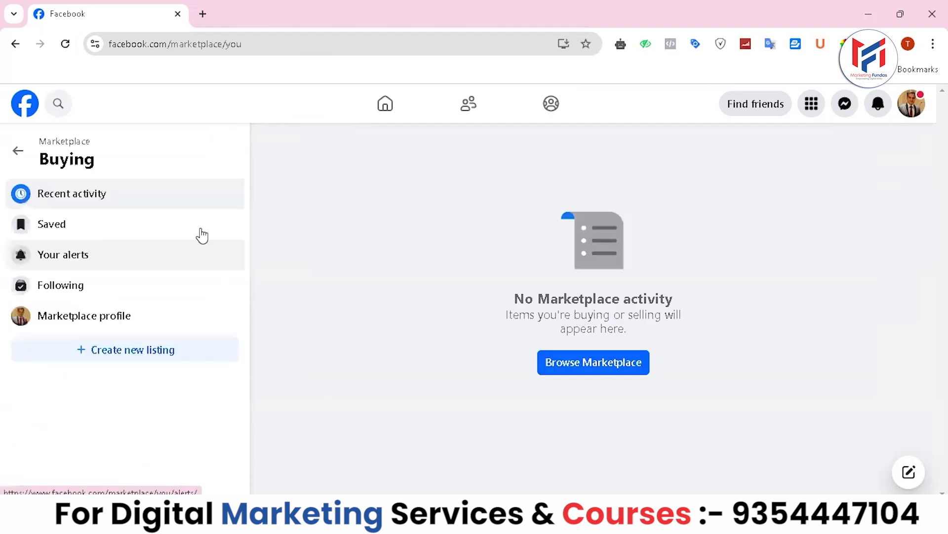
{"action": "left_click", "coordinate": [607, 371]}
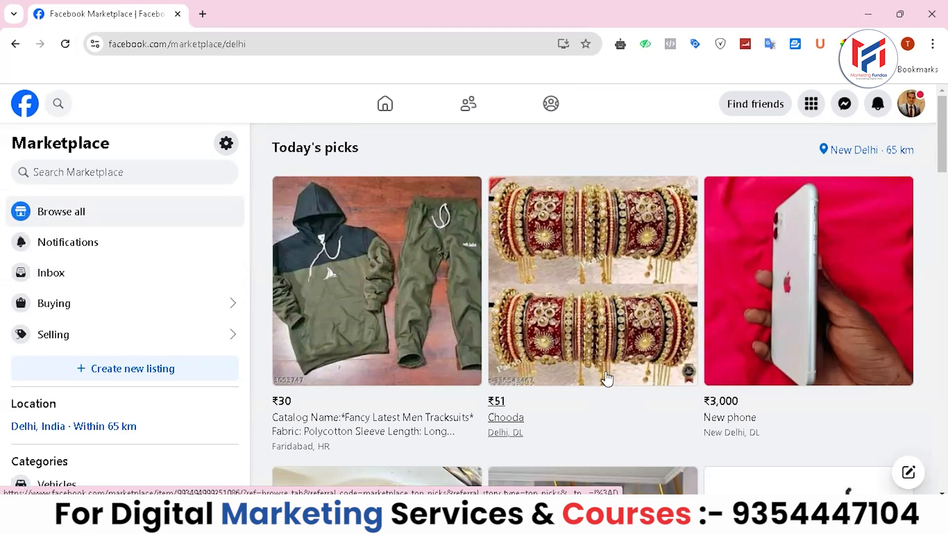
{"action": "scroll", "coordinate": [108, 256], "scroll_direction": "down", "scroll_amount": 1}
{"action": "scroll", "coordinate": [119, 250], "scroll_direction": "up", "scroll_amount": 1}
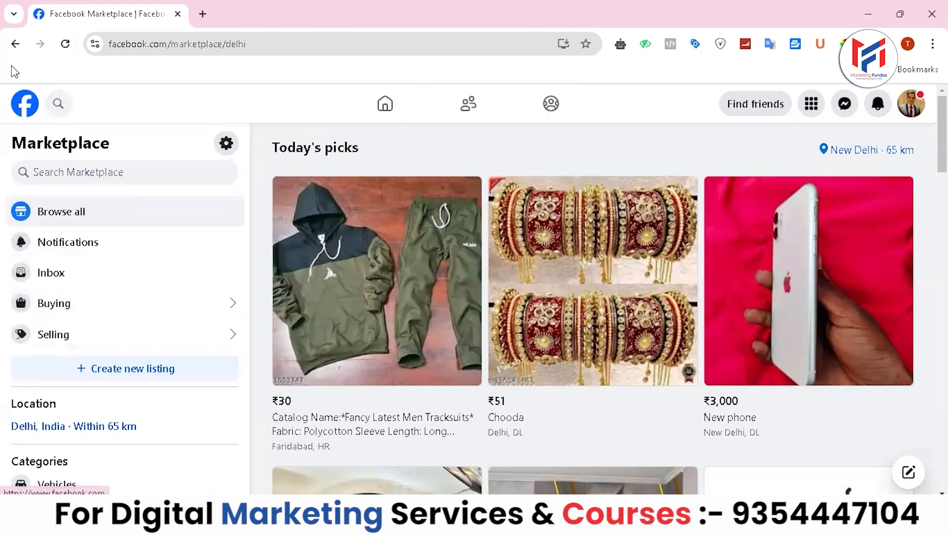
{"action": "left_click", "coordinate": [16, 43]}
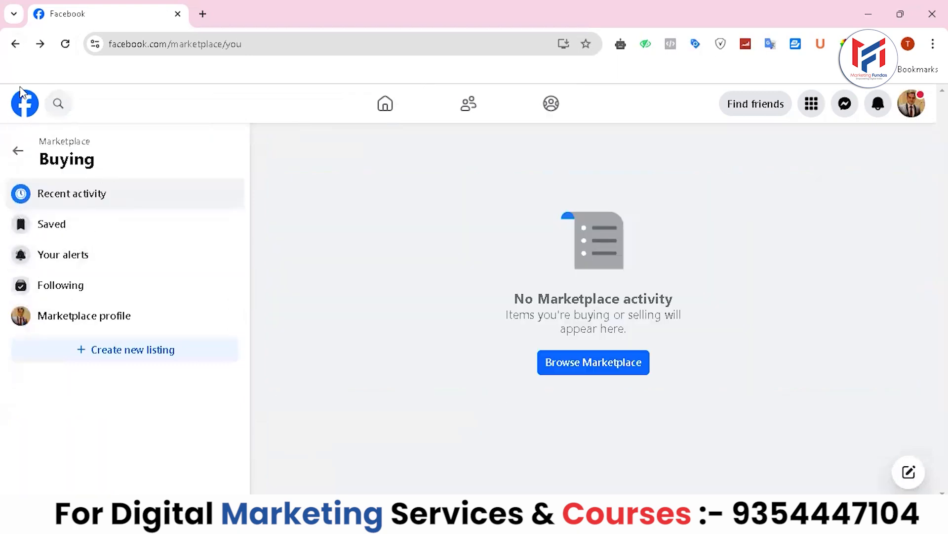
{"action": "left_click", "coordinate": [16, 152]}
Create a new listing of the type Vehicle for sale from the Selling section
{"action": "scroll", "coordinate": [93, 318], "scroll_direction": "down", "scroll_amount": 1}
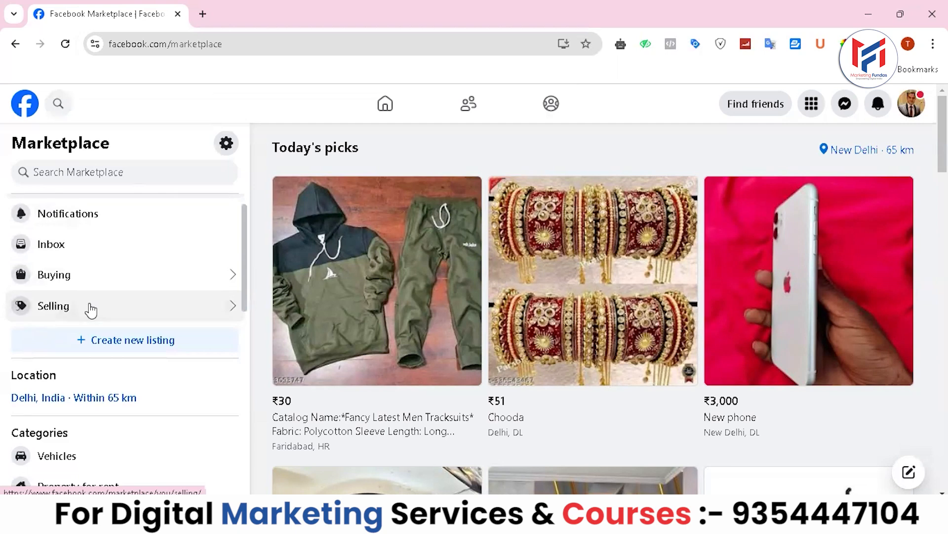
{"action": "left_click", "coordinate": [90, 310]}
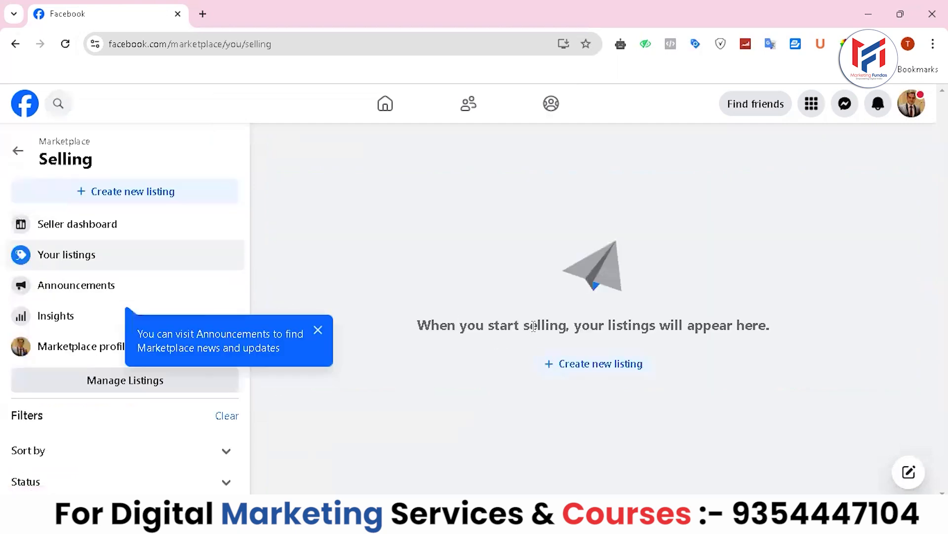
{"action": "left_click", "coordinate": [469, 333]}
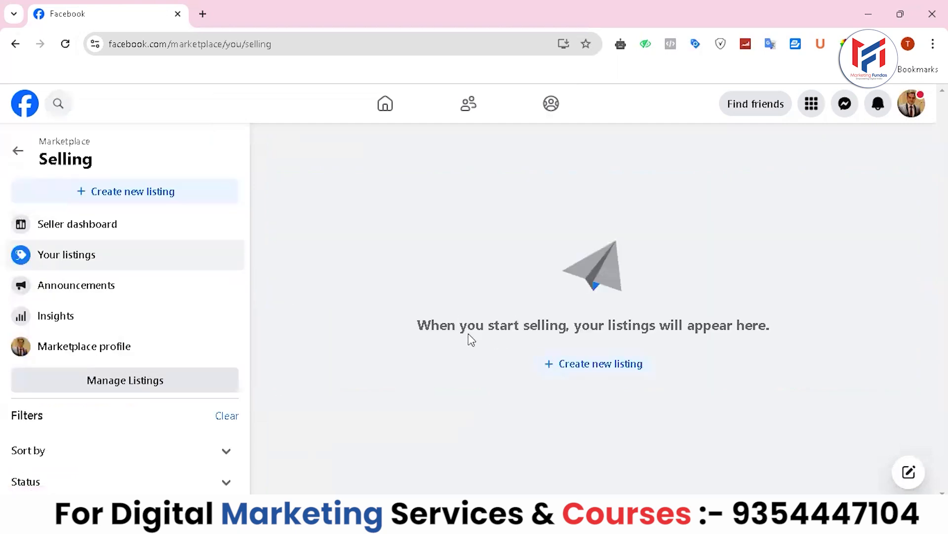
{"action": "left_click", "coordinate": [608, 360]}
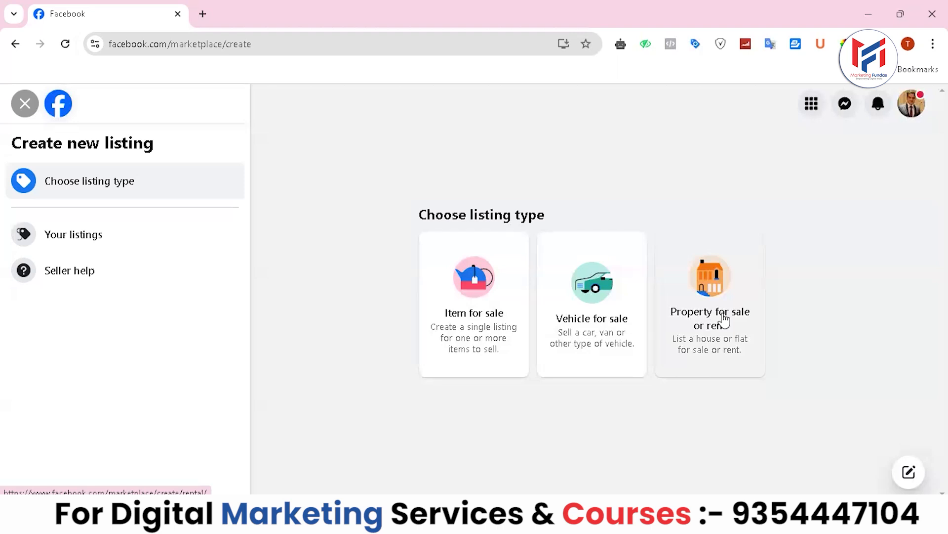
{"action": "left_click", "coordinate": [593, 296]}
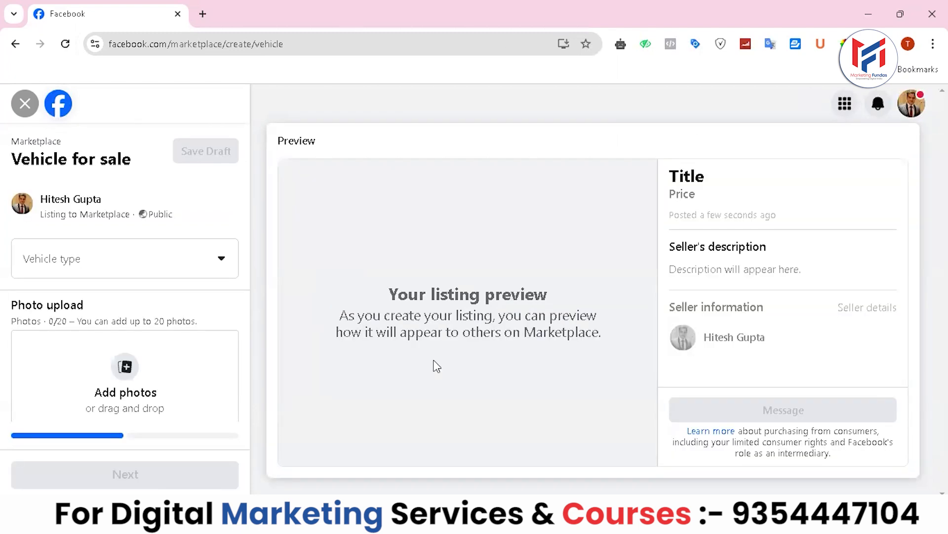
Set the listing's vehicle type to Car/van
{"action": "left_click", "coordinate": [143, 256]}
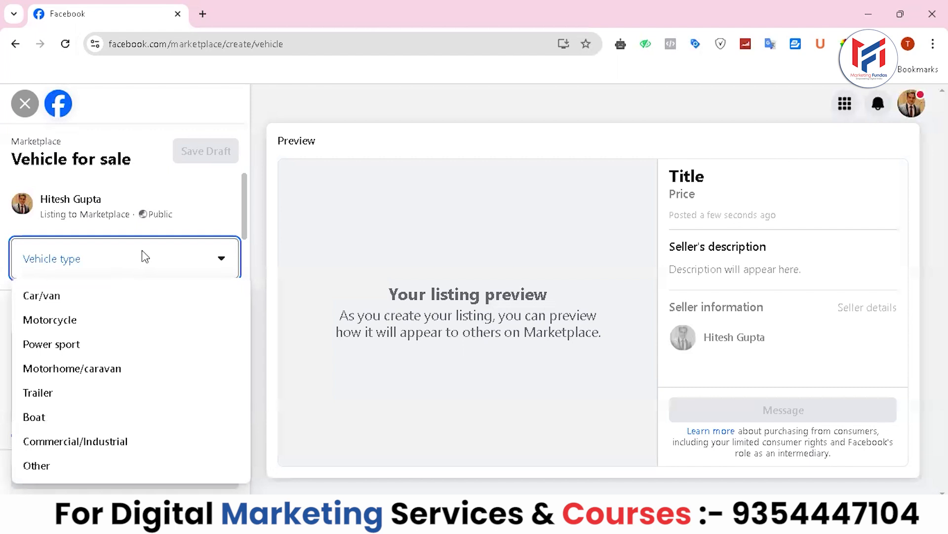
{"action": "scroll", "coordinate": [141, 250], "scroll_direction": "down", "scroll_amount": 1}
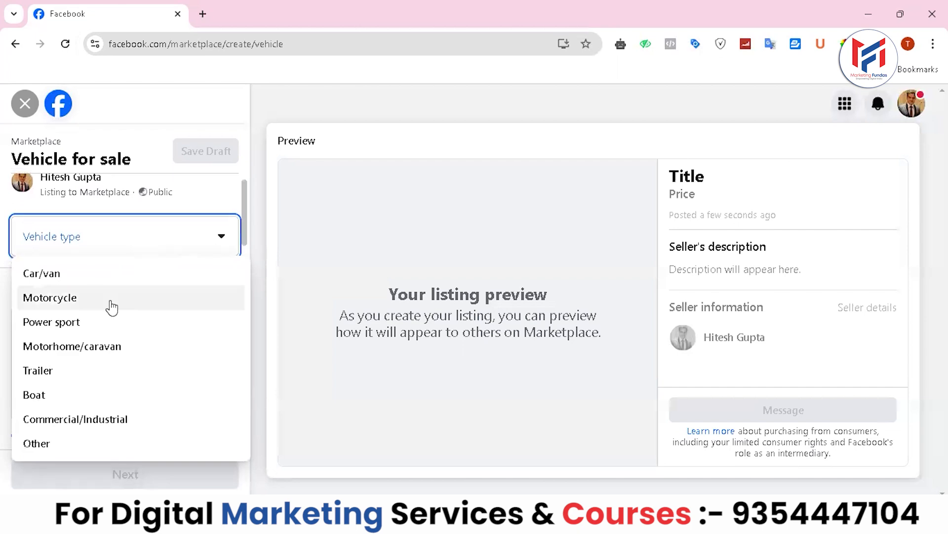
{"action": "left_click", "coordinate": [54, 275]}
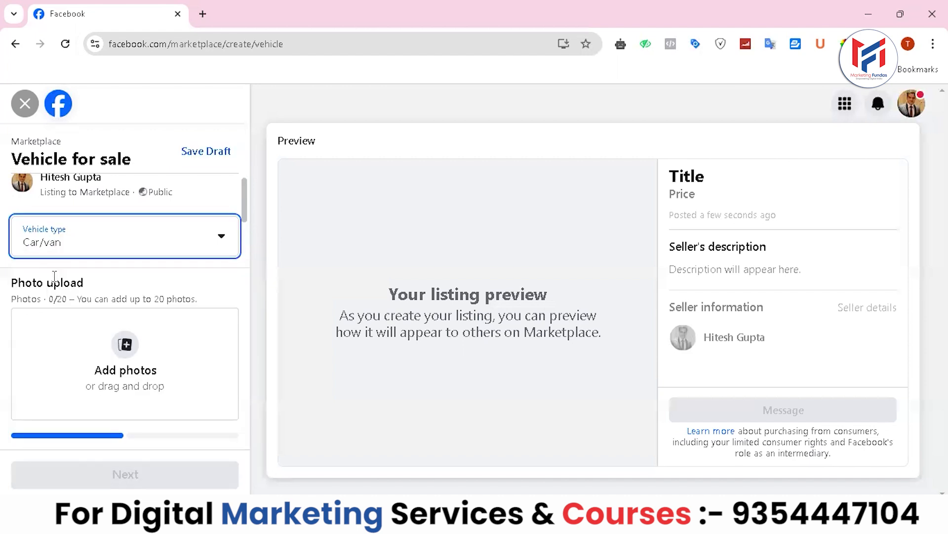
Check the photo upload limit and add the photo named 1 from the Car folder in Downloads to the listing
{"action": "scroll", "coordinate": [55, 276], "scroll_direction": "down", "scroll_amount": 1}
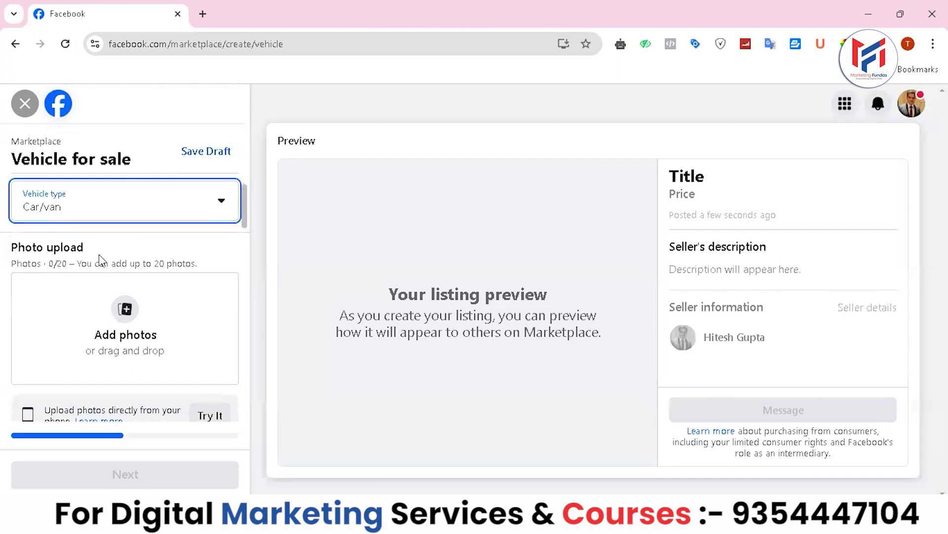
{"action": "left_click_drag", "start_coordinate": [28, 263], "coordinate": [200, 263]}
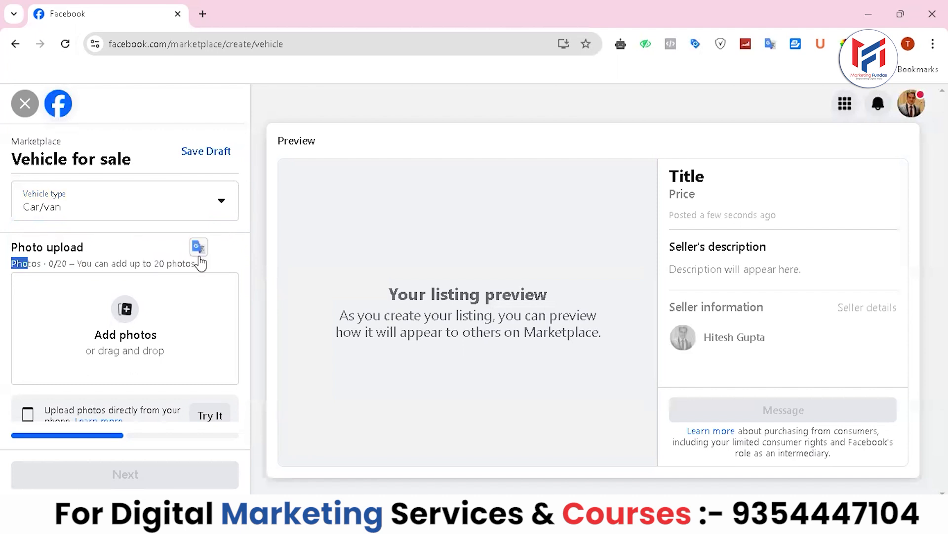
{"action": "left_click", "coordinate": [152, 261]}
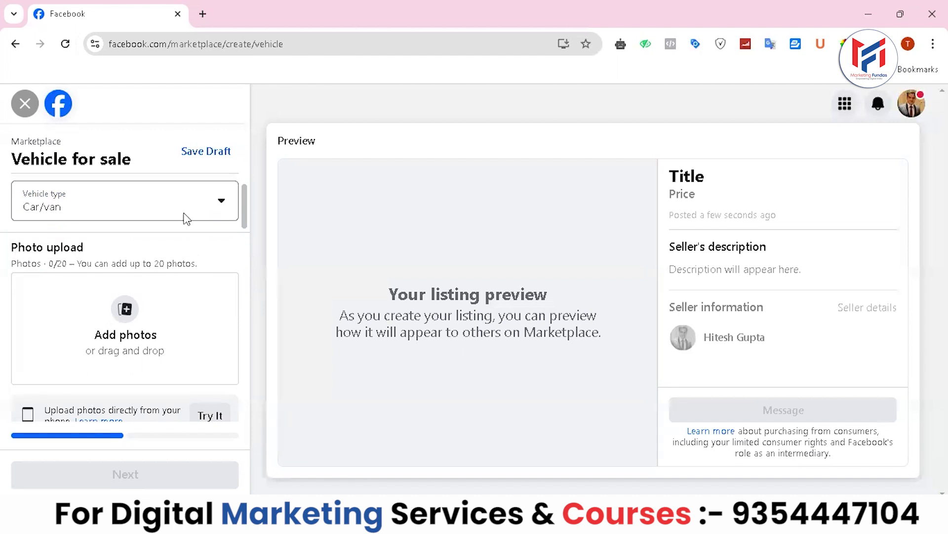
{"action": "left_click", "coordinate": [125, 309]}
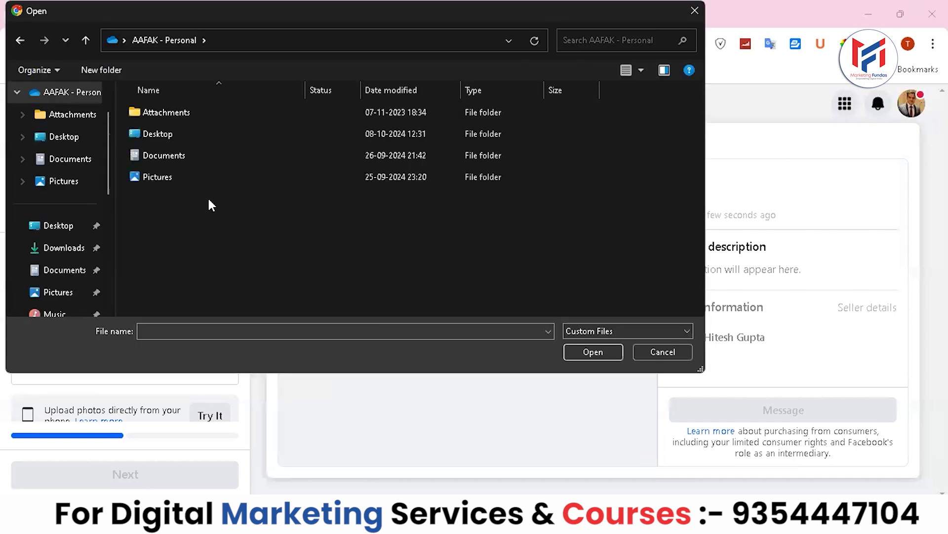
{"action": "left_click", "coordinate": [67, 247]}
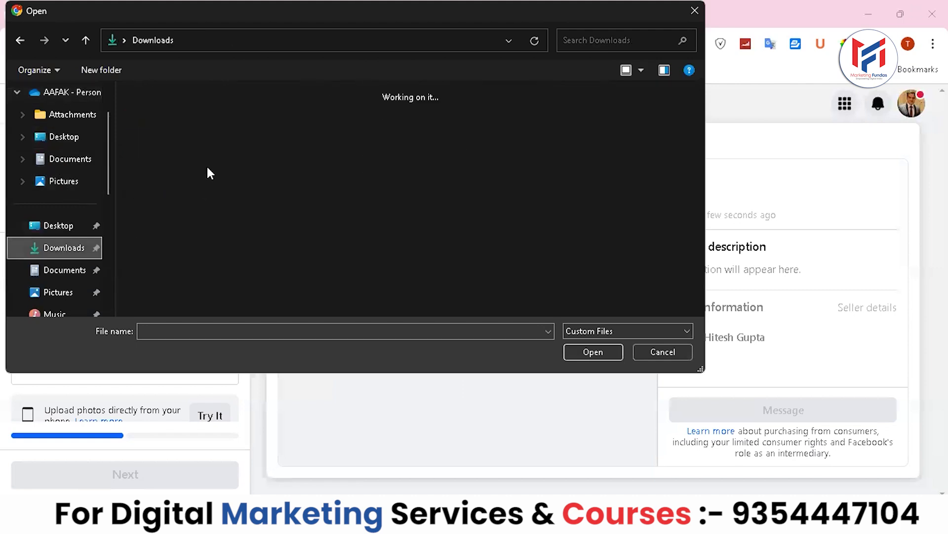
{"action": "double_click", "coordinate": [322, 147]}
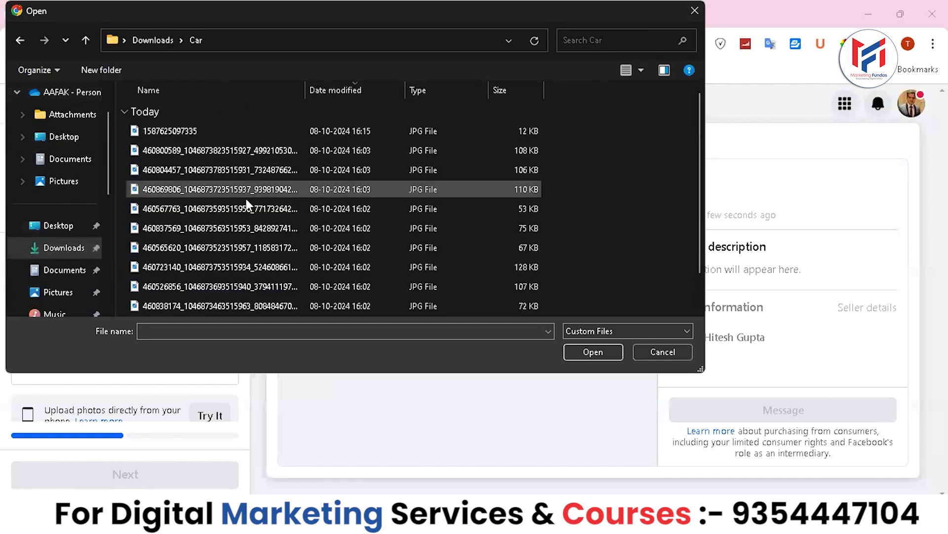
{"action": "scroll", "coordinate": [247, 217], "scroll_direction": "down", "scroll_amount": 1}
{"action": "double_click", "coordinate": [154, 286]}
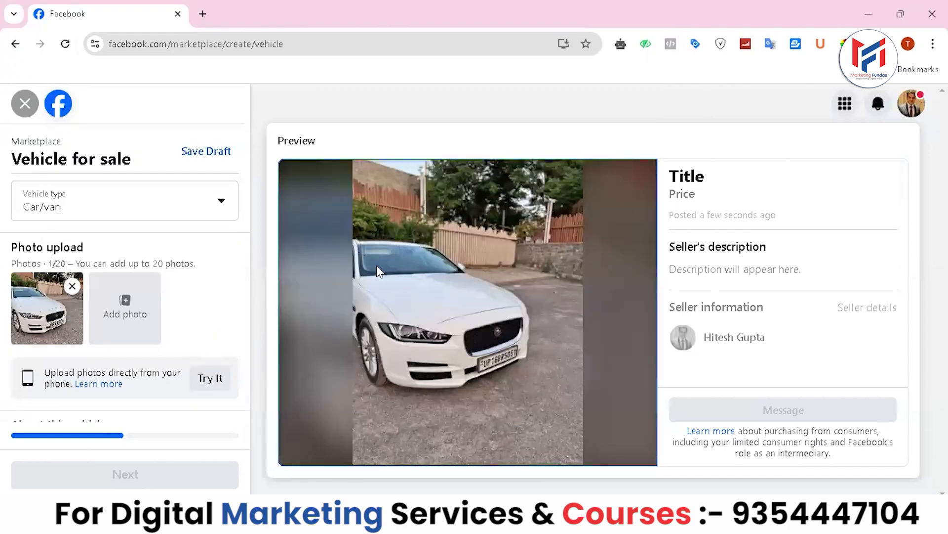
{"action": "left_click", "coordinate": [143, 293]}
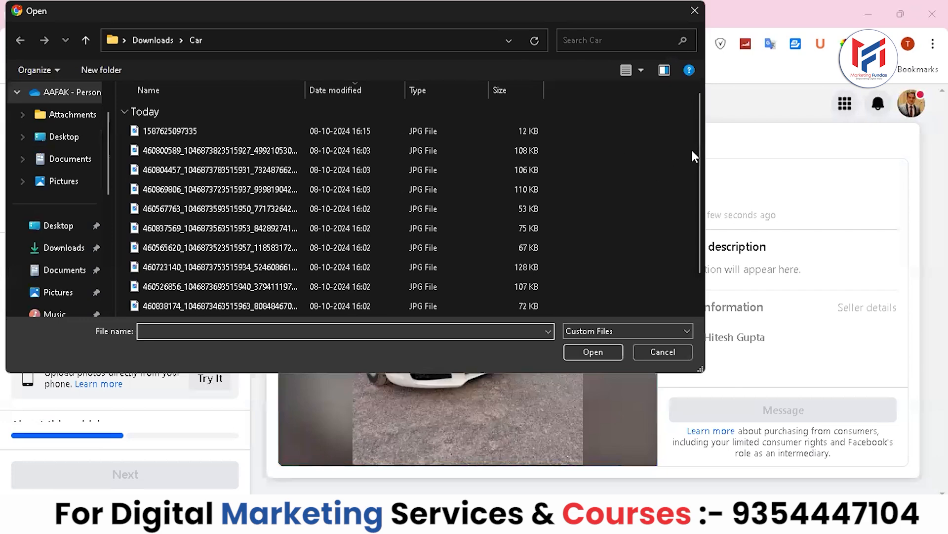
{"action": "left_click_drag", "start_coordinate": [590, 133], "coordinate": [356, 365]}
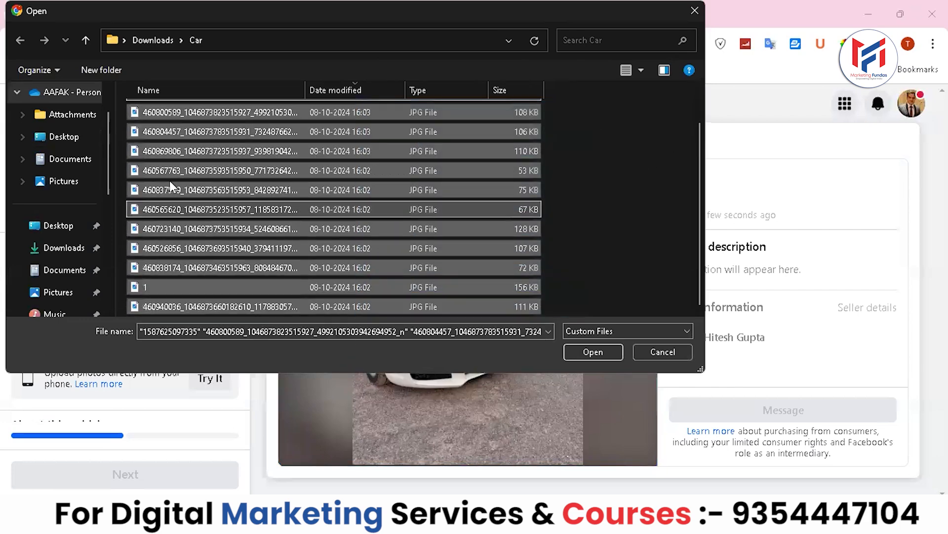
{"action": "scroll", "coordinate": [229, 146], "scroll_direction": "up", "scroll_amount": 1}
{"action": "left_click", "coordinate": [175, 129], "text": "ctrl"}
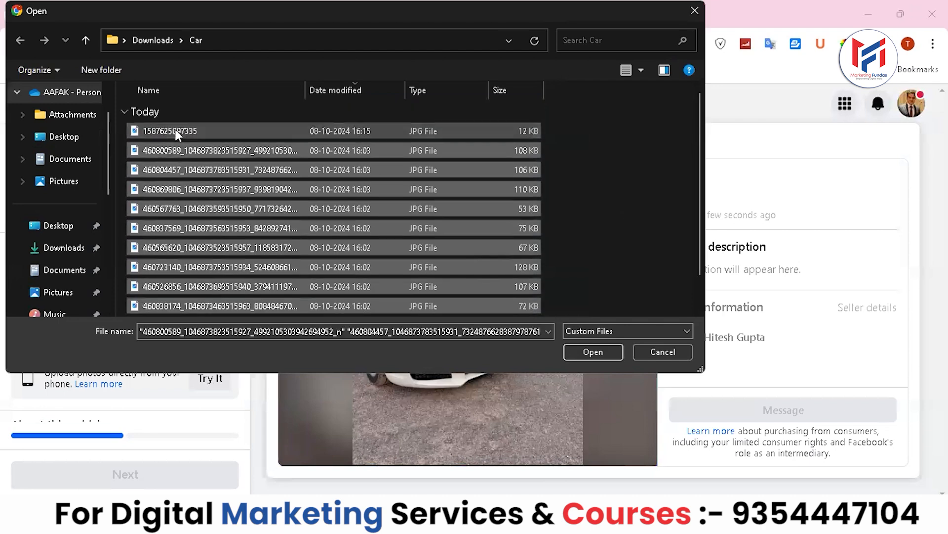
{"action": "left_click", "coordinate": [593, 352]}
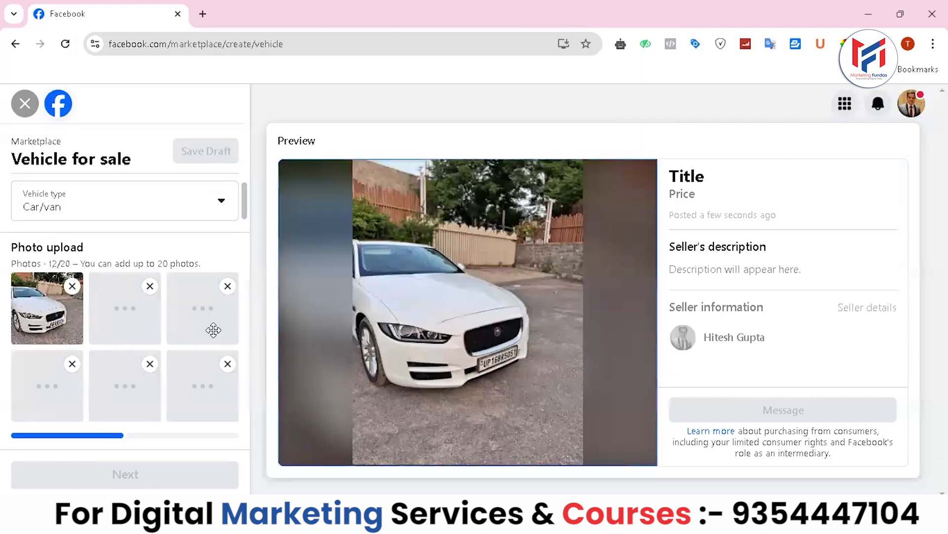
Look through the uploaded car photos in the listing preview, from the front view to the dashboard photo
{"action": "scroll", "coordinate": [211, 309], "scroll_direction": "down", "scroll_amount": 2}
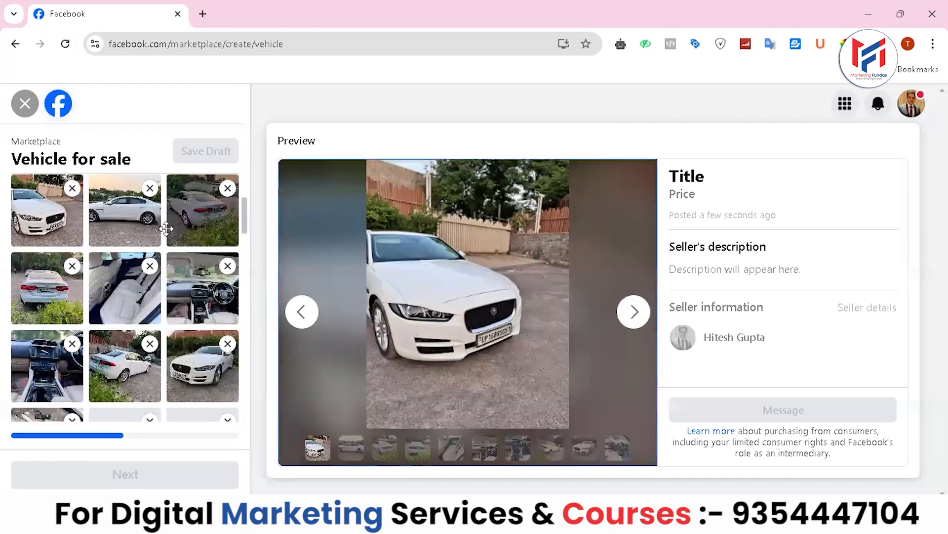
{"action": "left_click", "coordinate": [643, 313]}
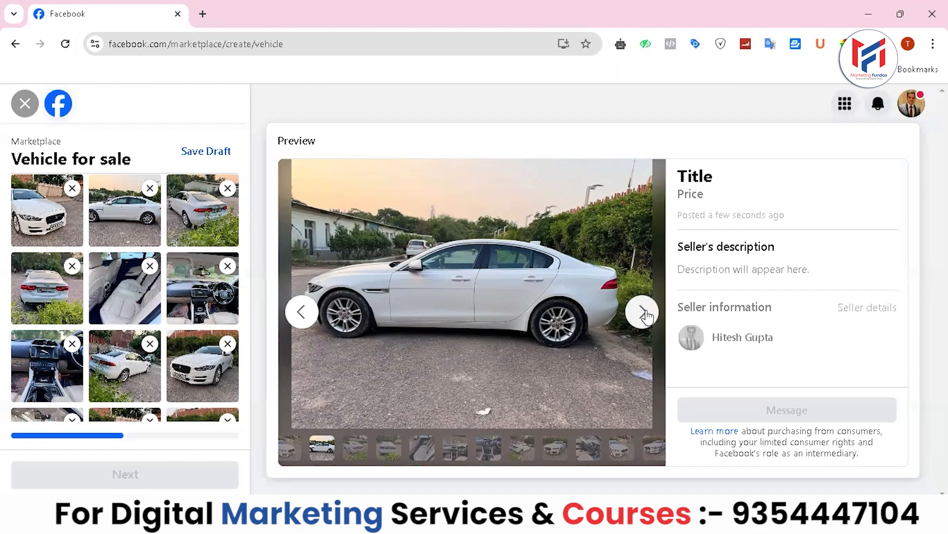
{"action": "left_click", "coordinate": [643, 312]}
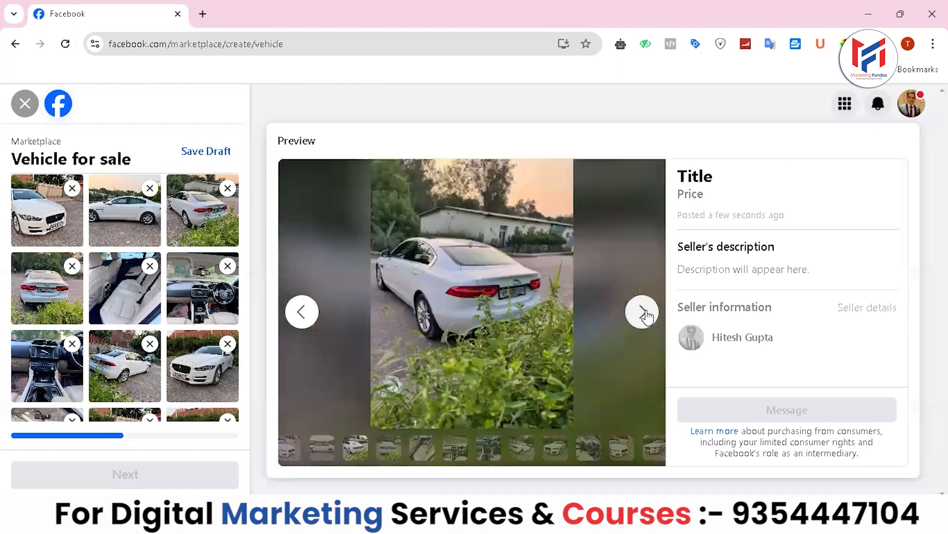
{"action": "left_click", "coordinate": [643, 312]}
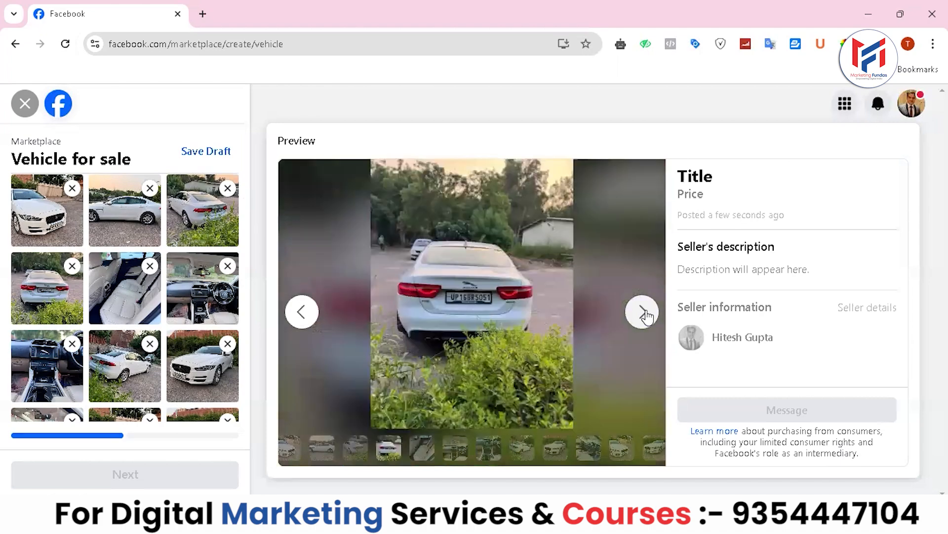
{"action": "left_click", "coordinate": [644, 312]}
{"action": "left_click", "coordinate": [643, 312]}
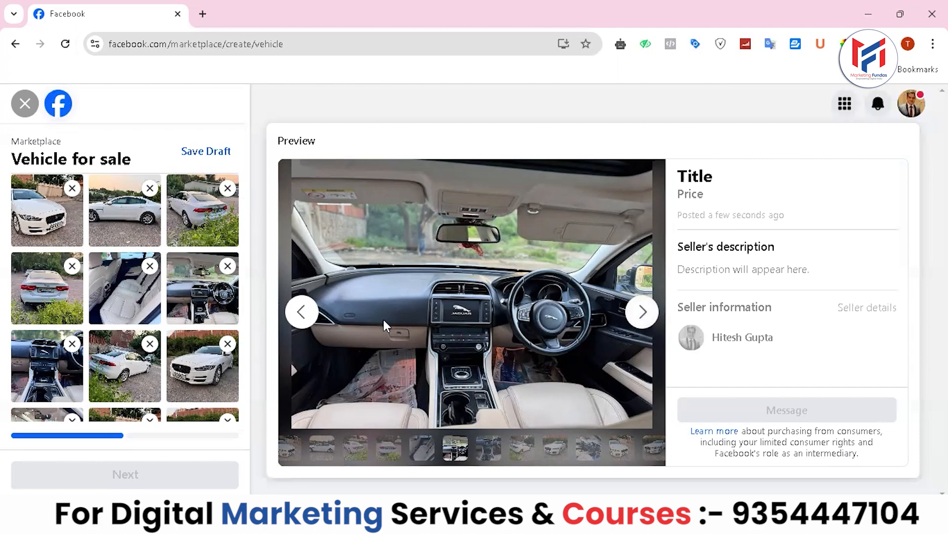
Set the vehicle's location to Delhi by choosing the suggestion in Delhi, CA
{"action": "scroll", "coordinate": [212, 316], "scroll_direction": "down", "scroll_amount": 3}
{"action": "scroll", "coordinate": [64, 310], "scroll_direction": "down", "scroll_amount": 3}
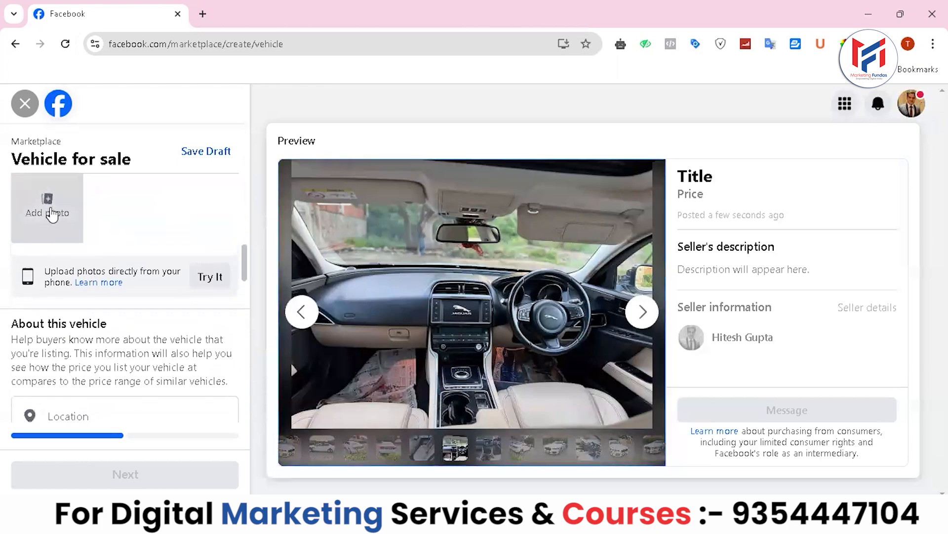
{"action": "scroll", "coordinate": [114, 281], "scroll_direction": "down", "scroll_amount": 2}
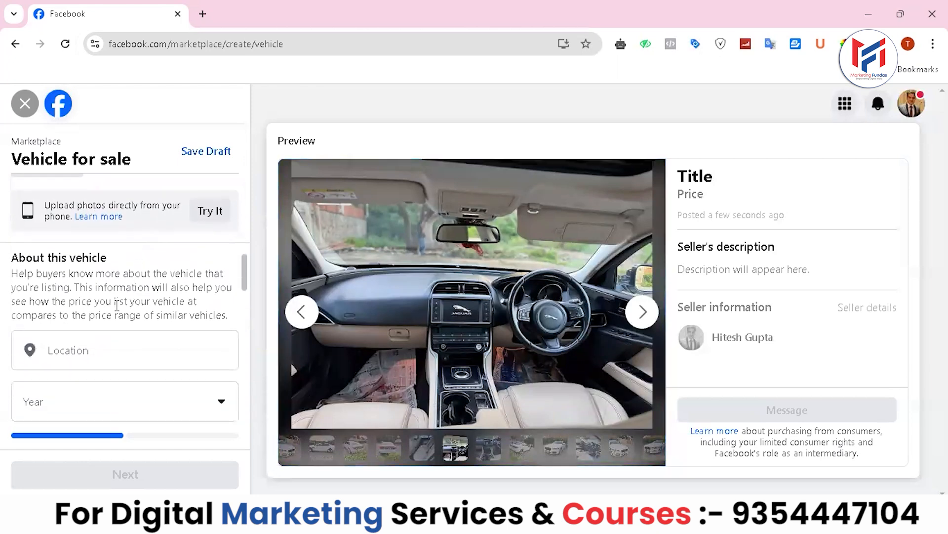
{"action": "left_click", "coordinate": [99, 239]}
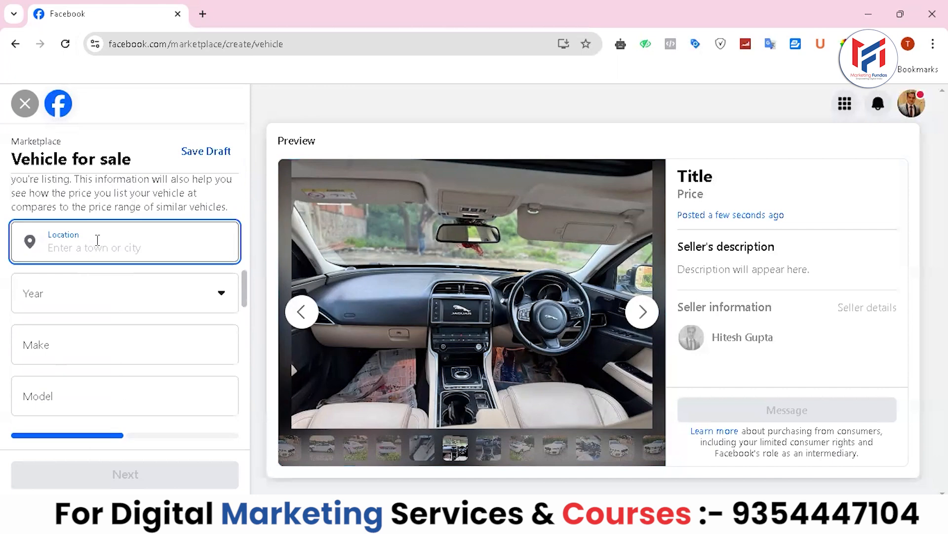
{"action": "type", "text": "e"}
{"action": "key", "text": "BackSpace"}
{"action": "type", "text": "Delhi"}
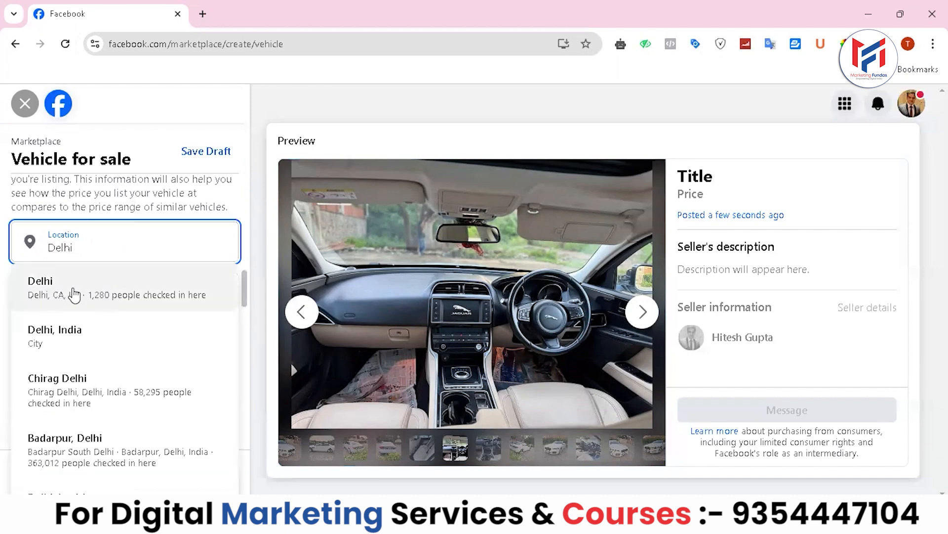
{"action": "left_click", "coordinate": [74, 293]}
Set the vehicle's year to 2016
{"action": "left_click", "coordinate": [64, 304]}
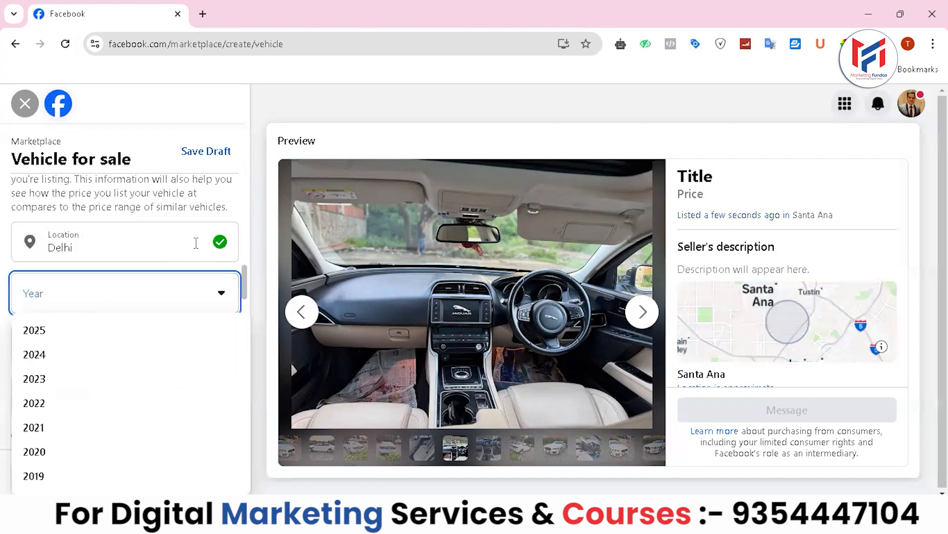
{"action": "left_click", "coordinate": [203, 203]}
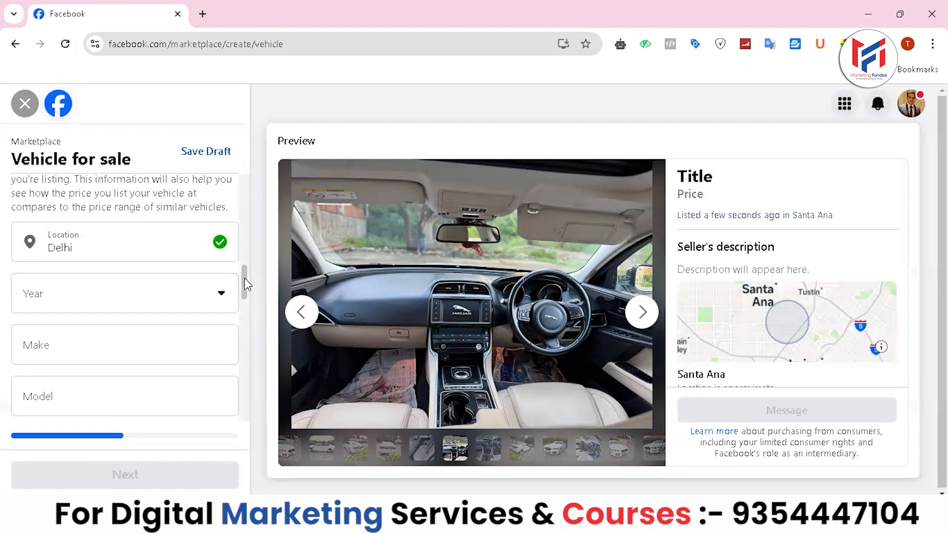
{"action": "scroll", "coordinate": [188, 253], "scroll_direction": "down", "scroll_amount": 1}
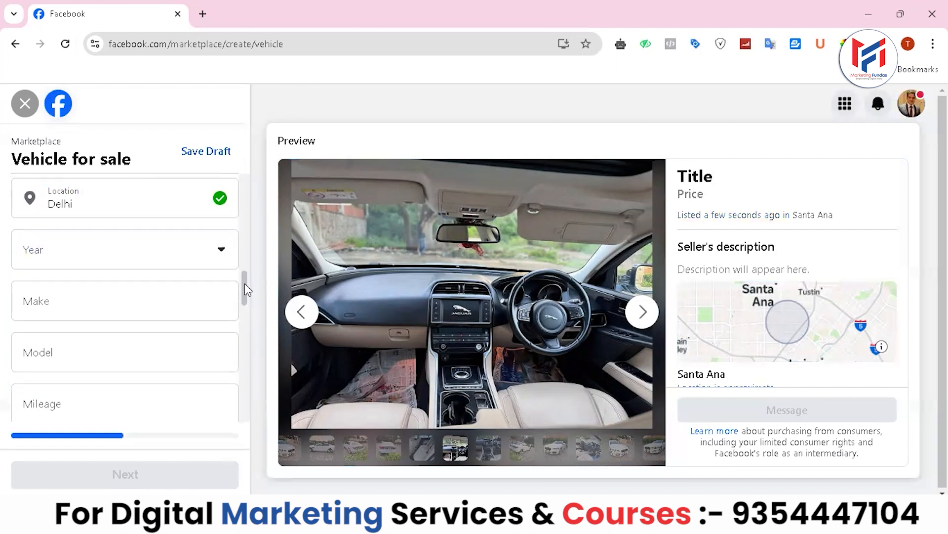
{"action": "left_click", "coordinate": [187, 253]}
{"action": "key", "text": "Down"}
{"action": "key", "text": "Down"}
{"action": "key", "text": "Down"}
{"action": "key", "text": "Down"}
{"action": "key", "text": "Down"}
{"action": "key", "text": "Down"}
{"action": "key", "text": "Down"}
{"action": "key", "text": "Down"}
{"action": "key", "text": "Down"}
{"action": "key", "text": "Down"}
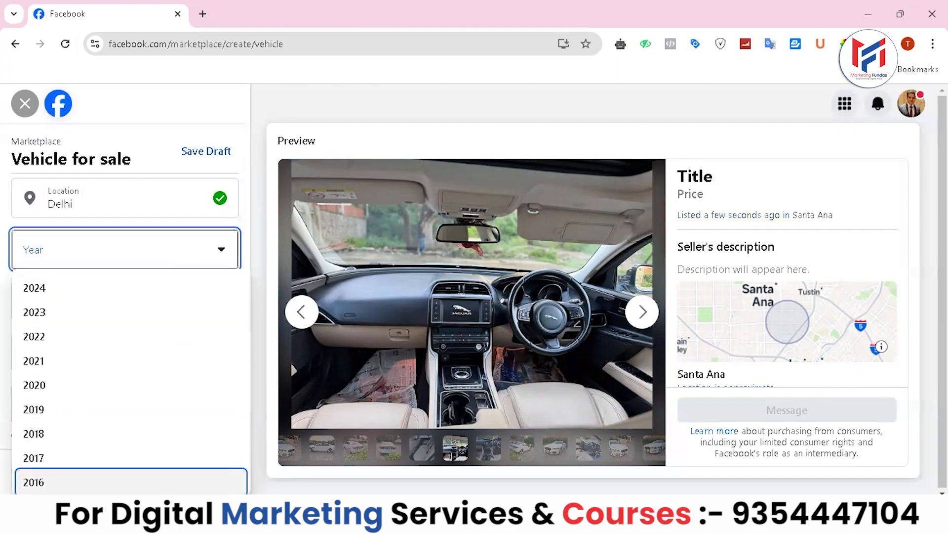
{"action": "left_click", "coordinate": [33, 482]}
Enter Jaguar as the vehicle's make and Jaguar XE as its model
{"action": "left_click", "coordinate": [113, 296]}
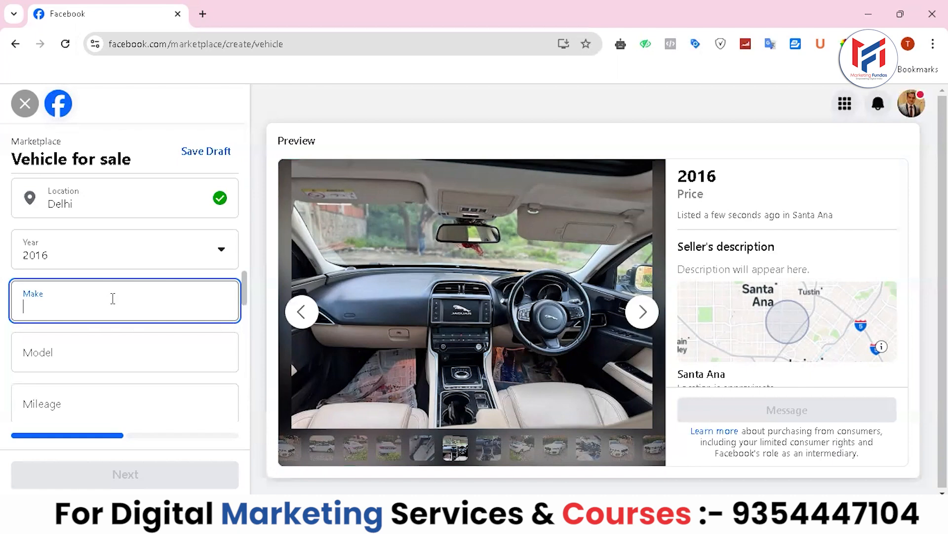
{"action": "type", "text": "Jaguar"}
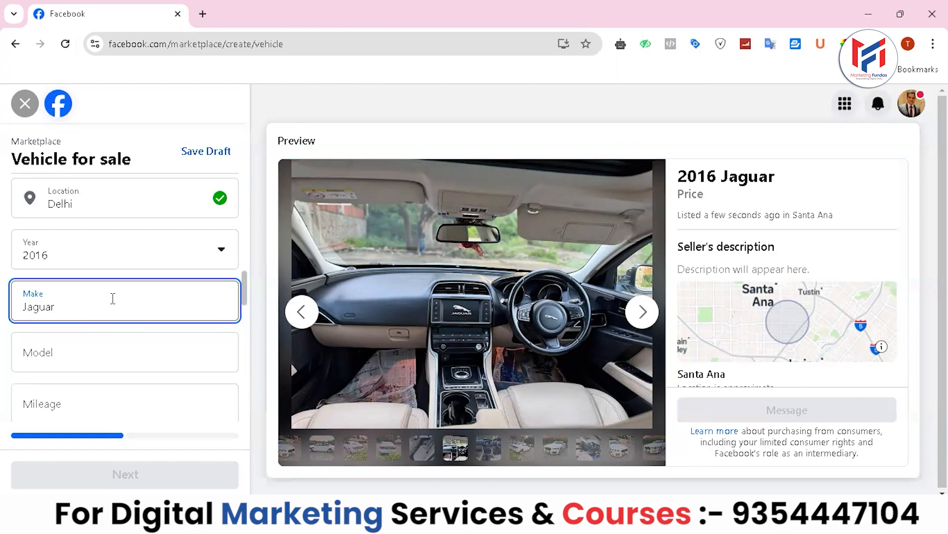
{"action": "left_click", "coordinate": [128, 357]}
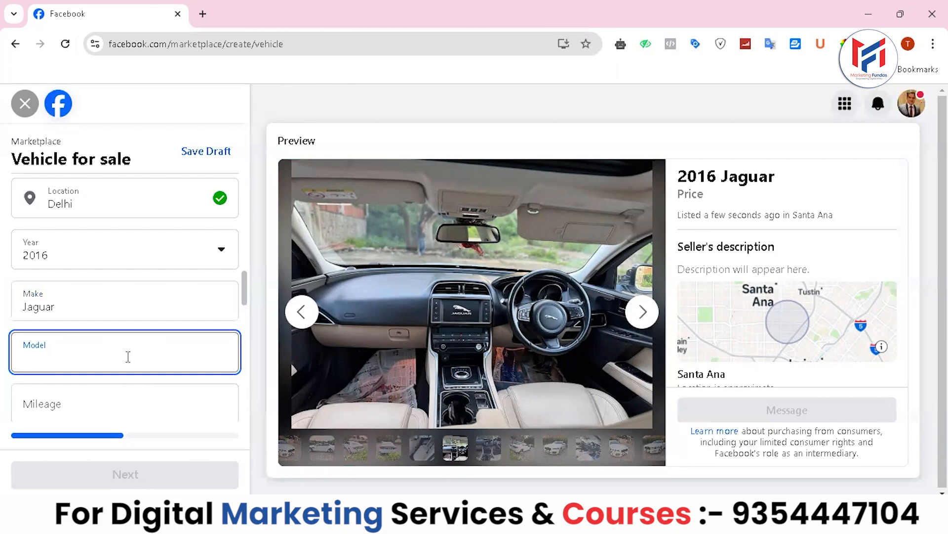
{"action": "type", "text": "Jagura XE"}
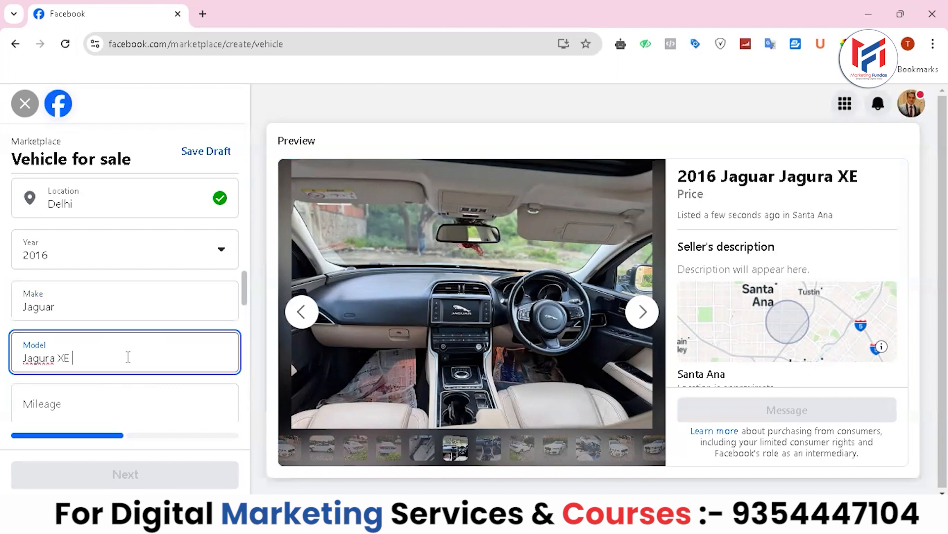
{"action": "left_click", "coordinate": [58, 358]}
{"action": "key", "text": "BackSpace"}
{"action": "key", "text": "BackSpace"}
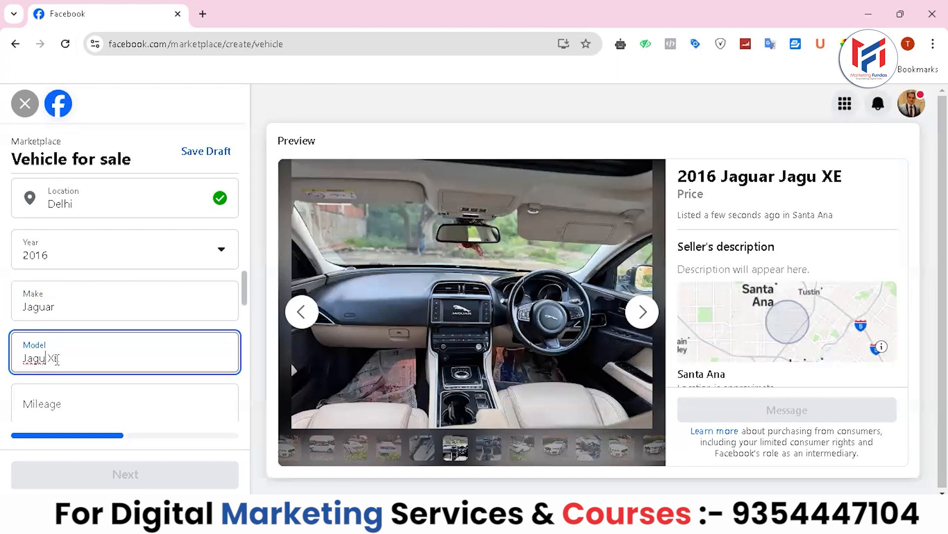
{"action": "type", "text": "ar"}
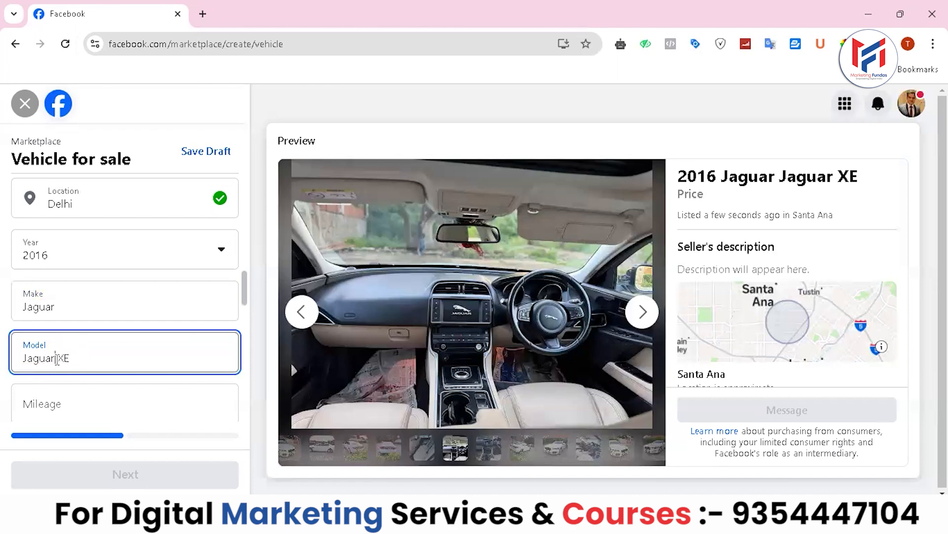
Set the vehicle's mileage to 28000 kilometres
{"action": "mouse_move", "coordinate": [245, 292]}
{"action": "left_mouse_down"}
{"action": "mouse_move", "coordinate": [248, 320]}
{"action": "mouse_move", "coordinate": [243, 305]}
{"action": "left_mouse_up"}
{"action": "left_click", "coordinate": [140, 279]}
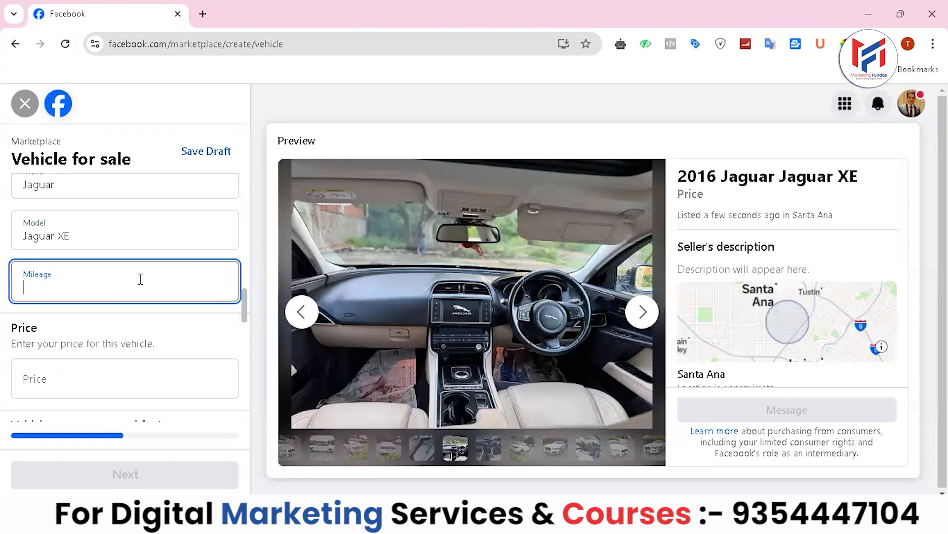
{"action": "type", "text": "19"}
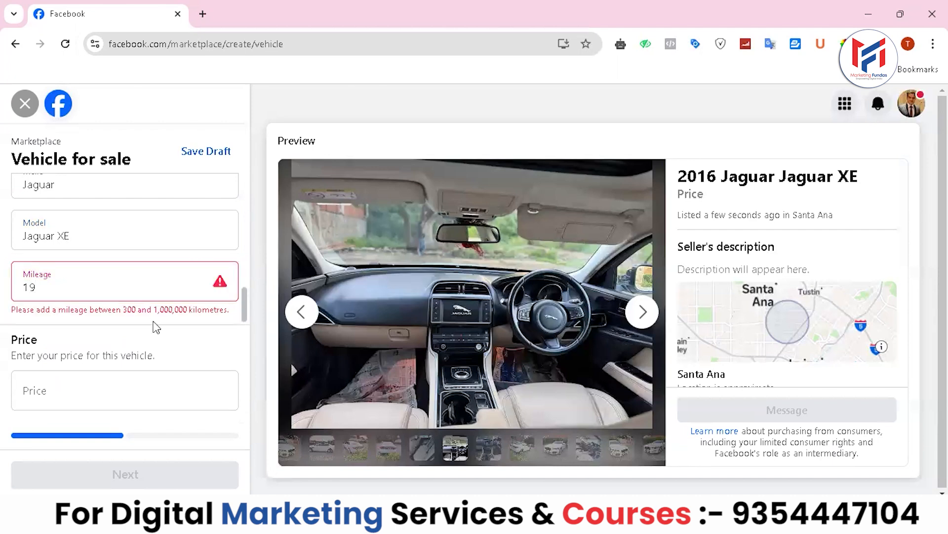
{"action": "key", "text": "BackSpace"}
{"action": "key", "text": "BackSpace"}
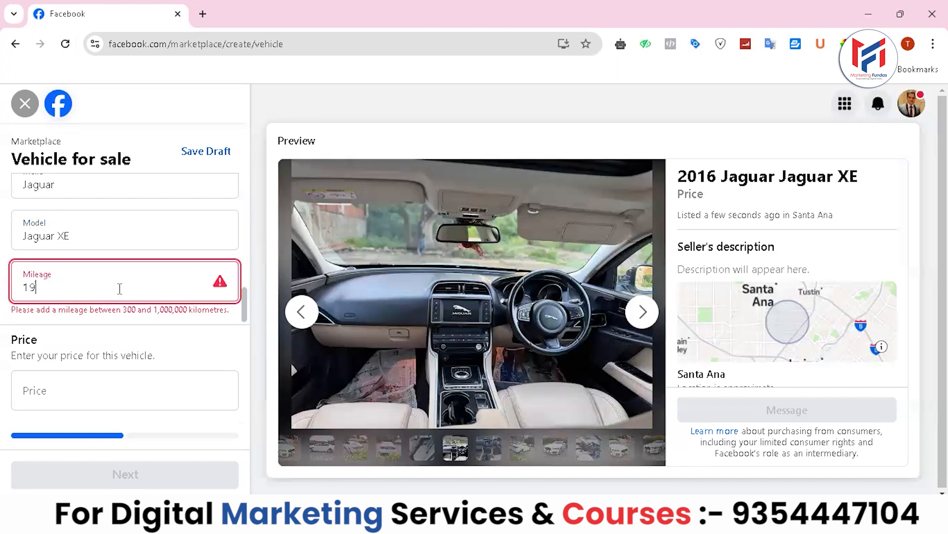
{"action": "type", "text": "19"}
{"action": "key", "text": "BackSpace"}
{"action": "key", "text": "BackSpace"}
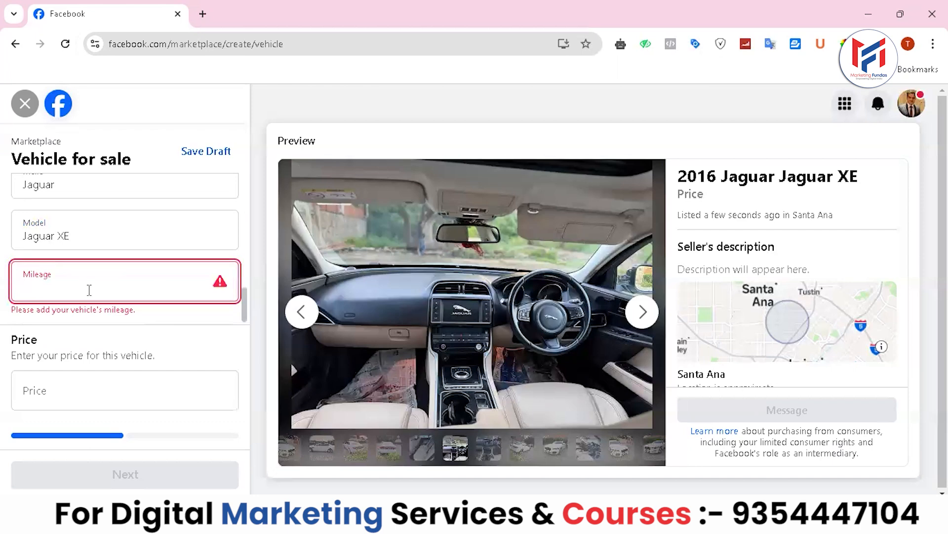
{"action": "type", "text": "1"}
{"action": "key", "text": "BackSpace"}
{"action": "type", "text": "28000"}
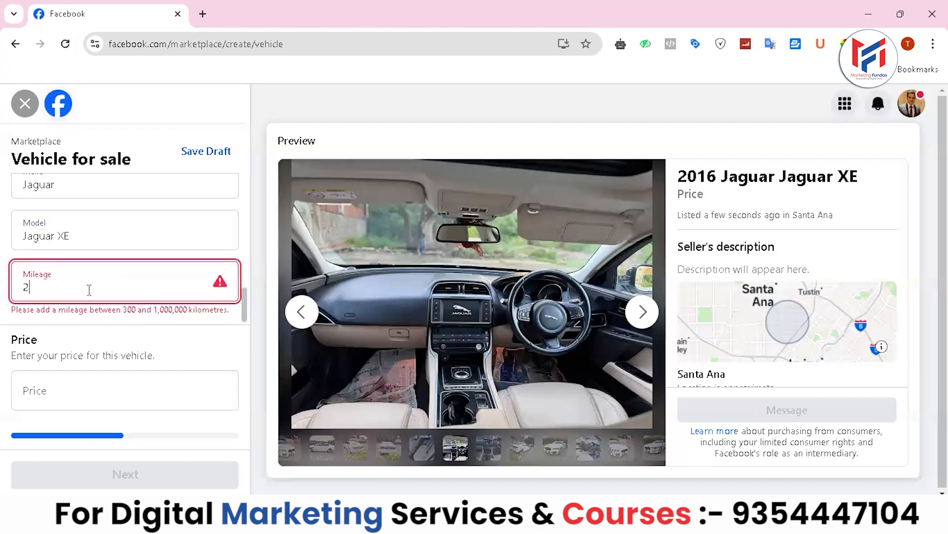
{"action": "left_click", "coordinate": [113, 314]}
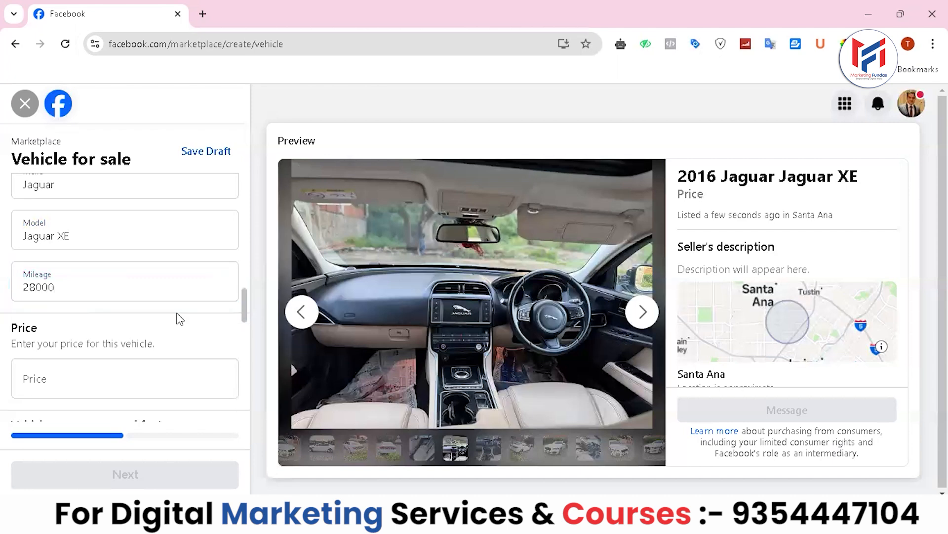
Set the vehicle's price to ₹190,000
{"action": "scroll", "coordinate": [244, 303], "scroll_direction": "down", "scroll_amount": 2}
{"action": "left_click", "coordinate": [128, 289]}
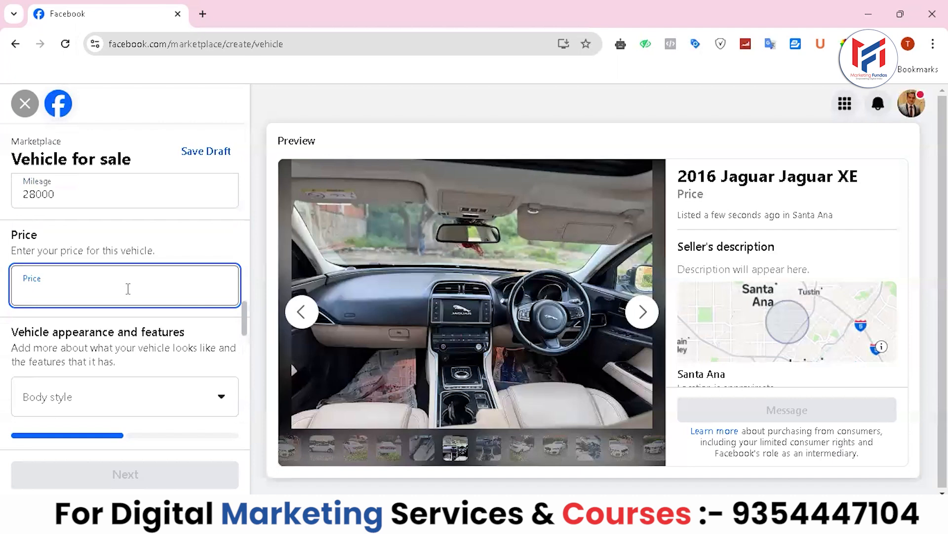
{"action": "type", "text": "190,00"}
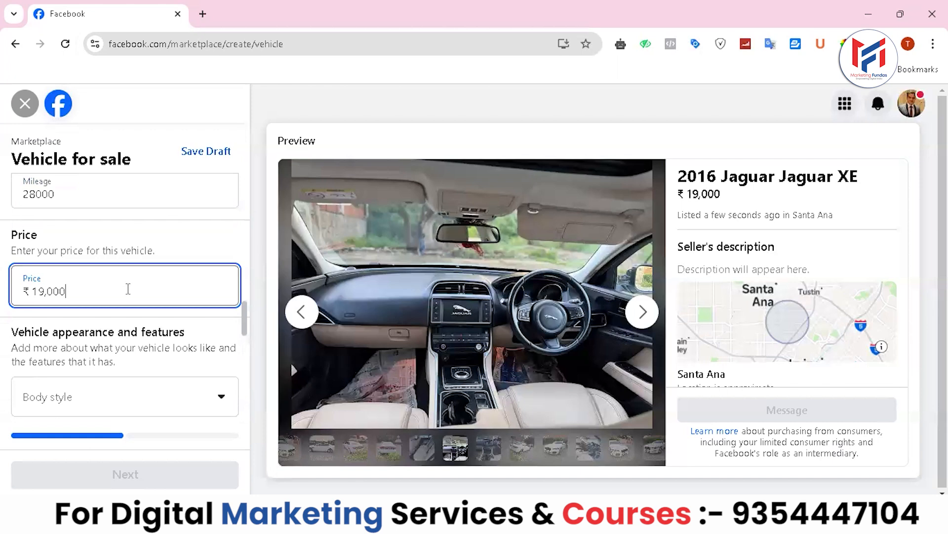
{"action": "type", "text": "0"}
{"action": "left_click", "coordinate": [189, 330]}
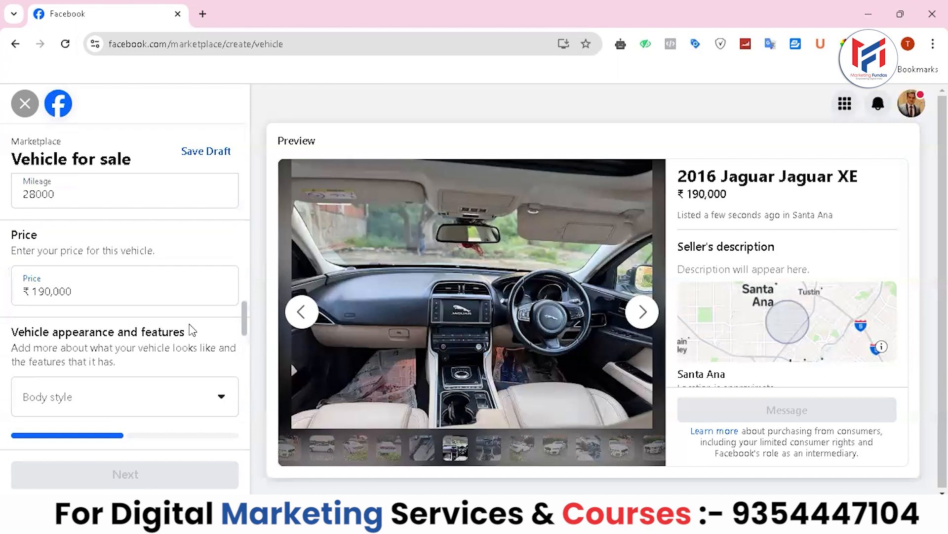
Set the vehicle's body style to Coupé and its exterior colour to Black
{"action": "scroll", "coordinate": [244, 319], "scroll_direction": "down", "scroll_amount": 3}
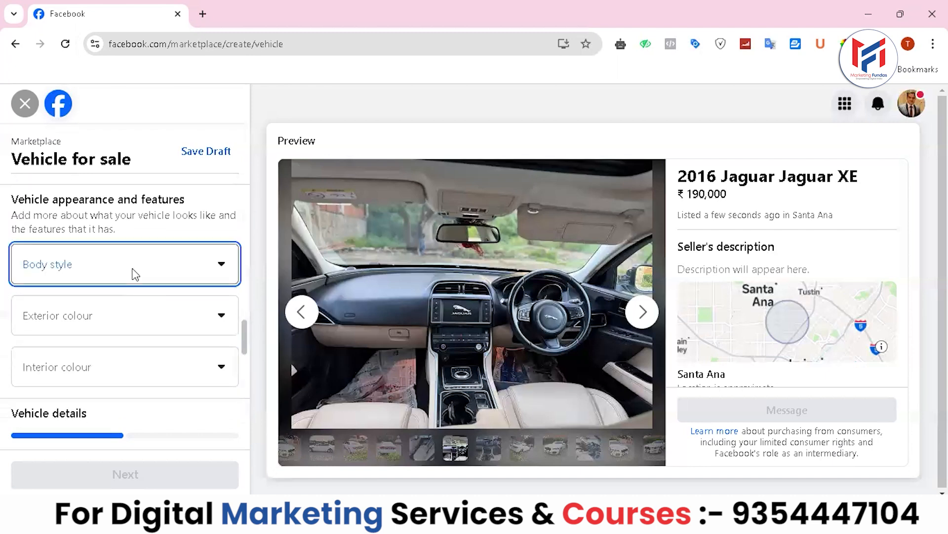
{"action": "left_click", "coordinate": [135, 274]}
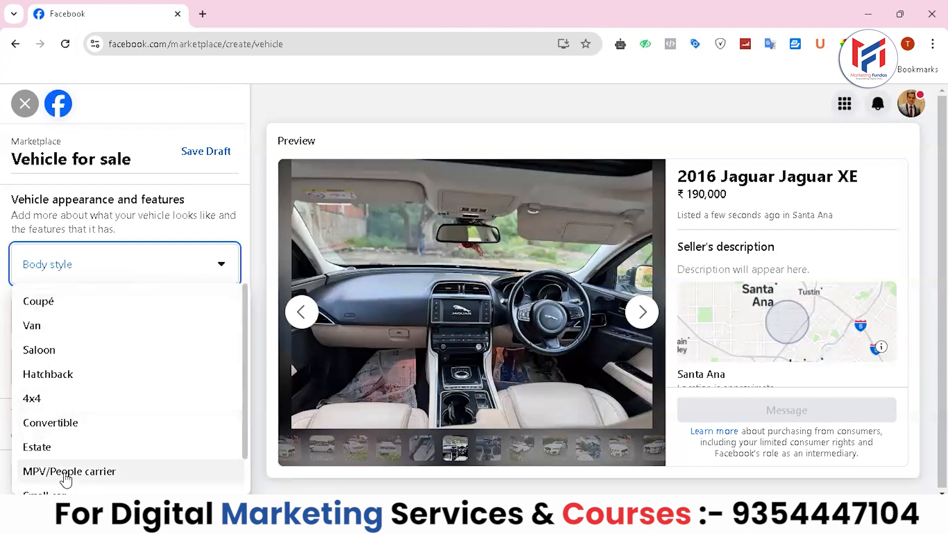
{"action": "left_click", "coordinate": [42, 307]}
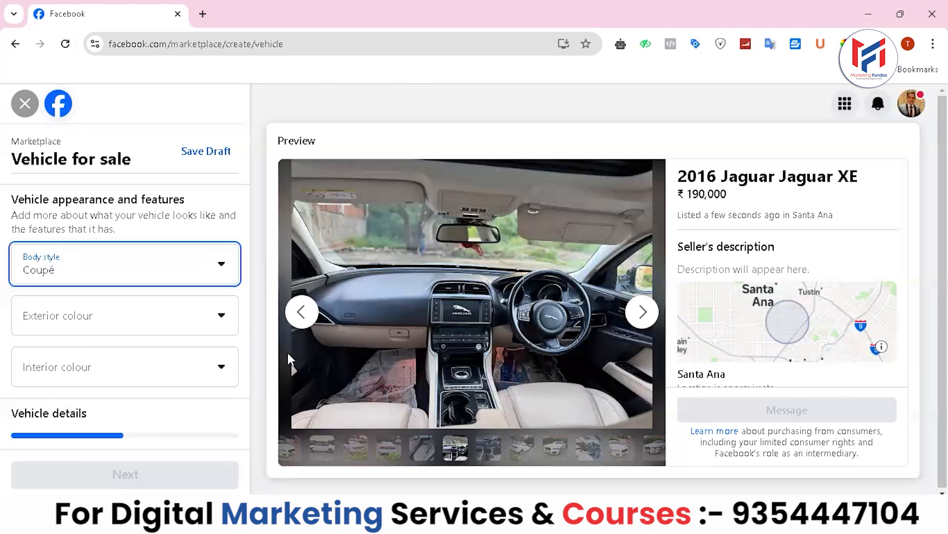
{"action": "left_click", "coordinate": [147, 275]}
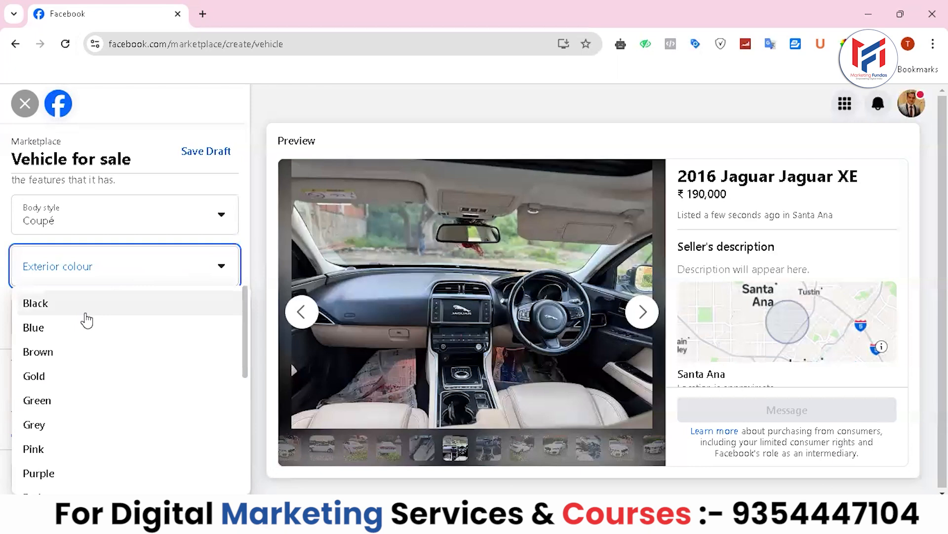
{"action": "left_click", "coordinate": [57, 309]}
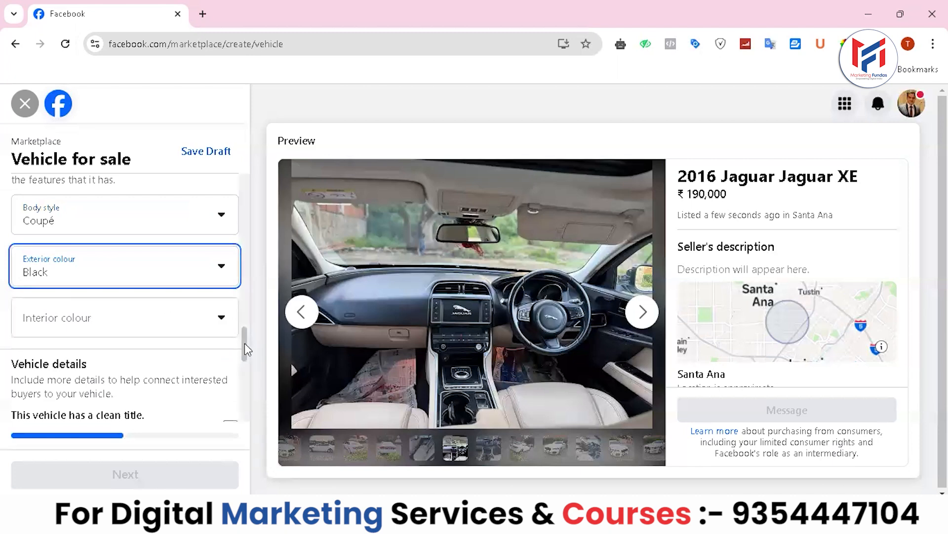
Change the vehicle's exterior colour to White and choose its interior colour
{"action": "left_click", "coordinate": [211, 269]}
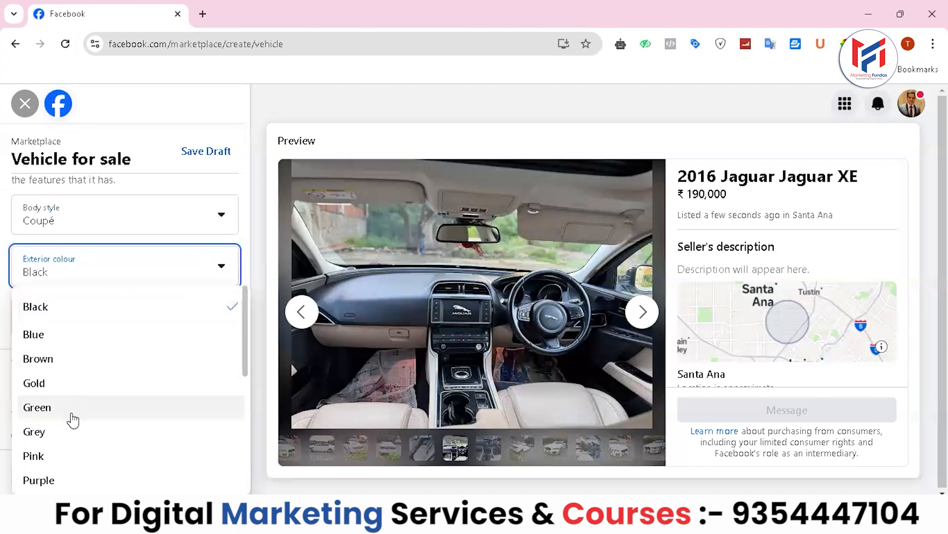
{"action": "scroll", "coordinate": [52, 362], "scroll_direction": "down", "scroll_amount": 4}
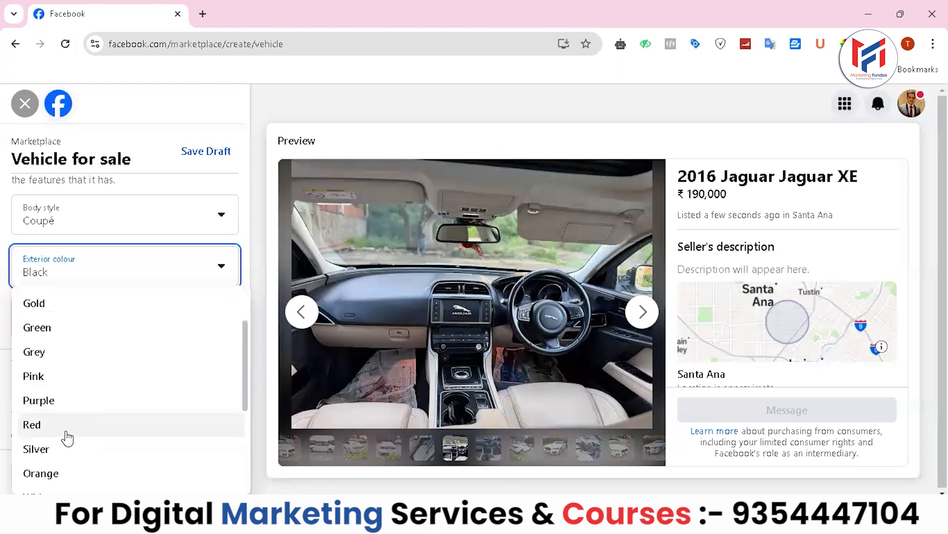
{"action": "left_click", "coordinate": [39, 407]}
{"action": "left_click", "coordinate": [150, 327]}
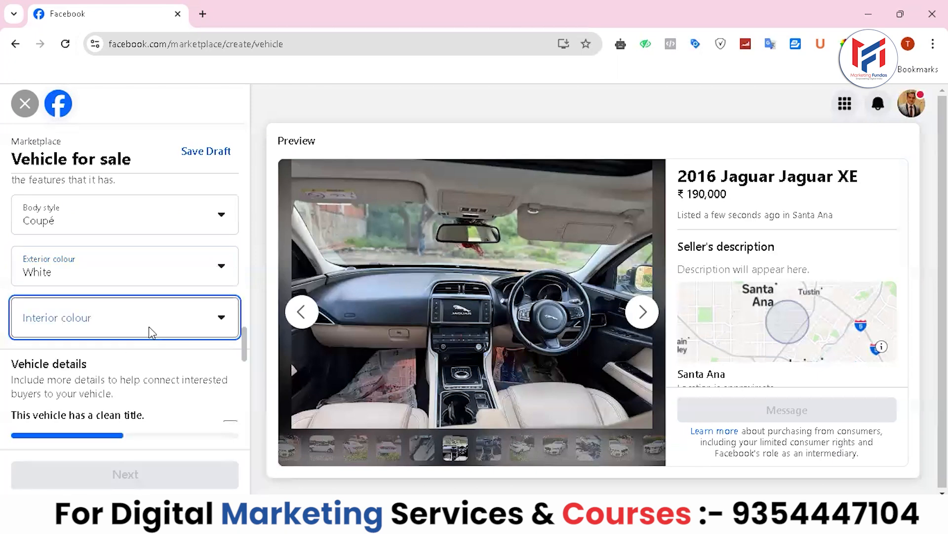
{"action": "left_click", "coordinate": [74, 363]}
Mark the vehicle as having a clean title and set its condition to Very good
{"action": "left_click_drag", "start_coordinate": [242, 346], "coordinate": [252, 379]}
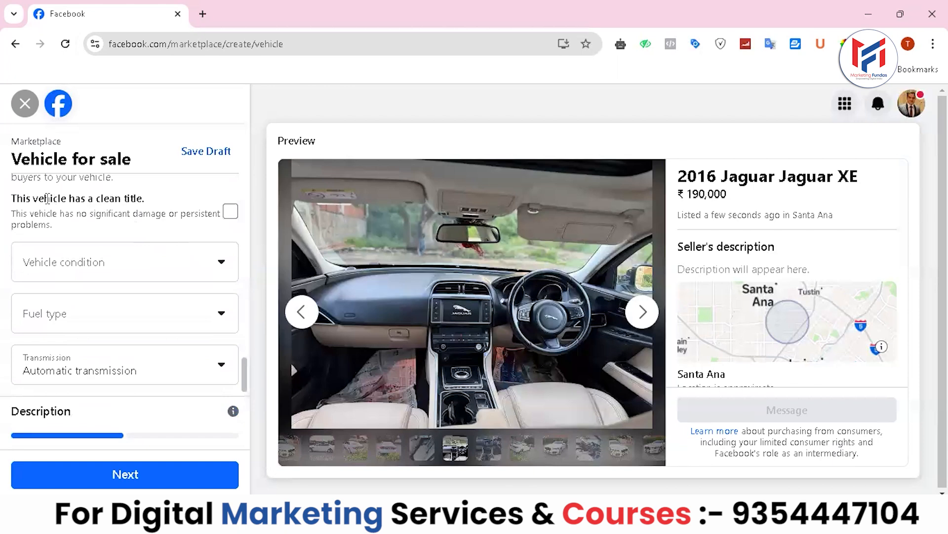
{"action": "left_click", "coordinate": [230, 212]}
{"action": "left_click", "coordinate": [96, 268]}
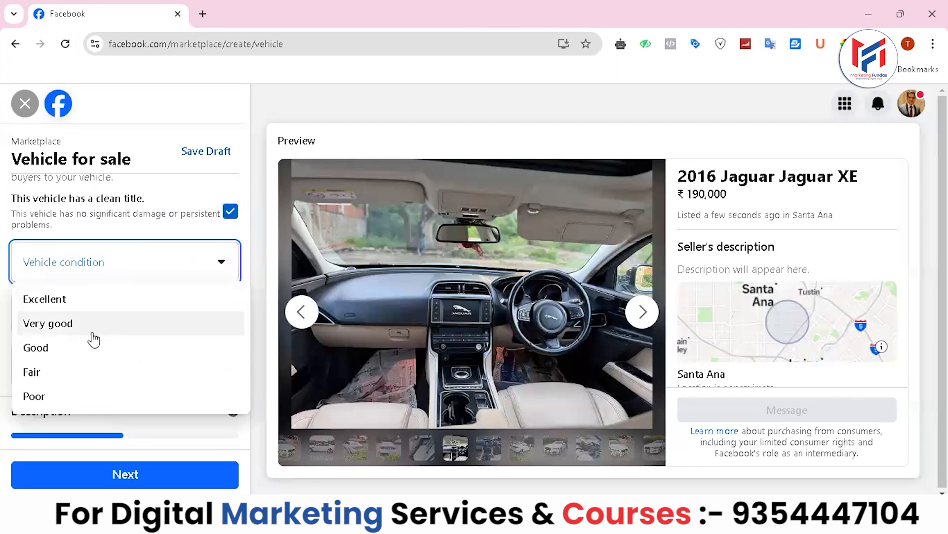
{"action": "left_click", "coordinate": [93, 325]}
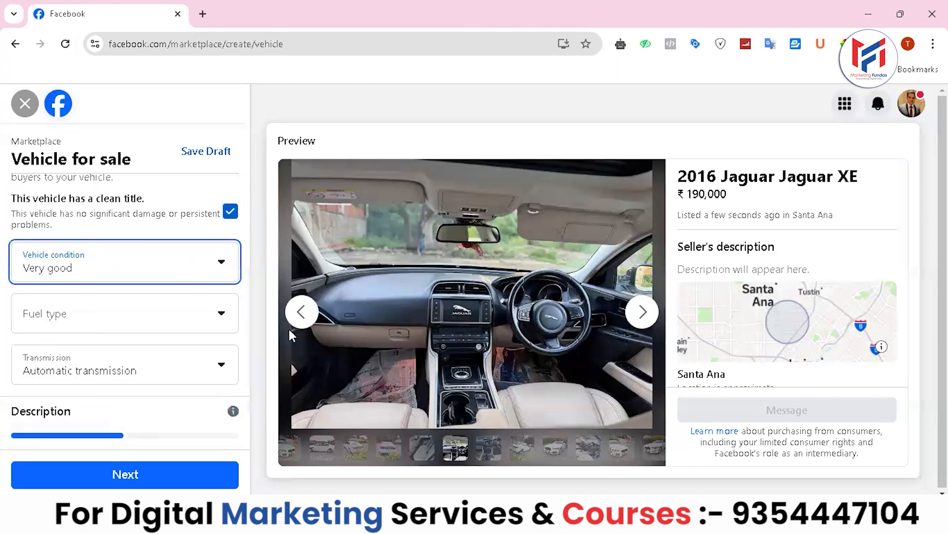
Set the vehicle's fuel type to Diesel and its transmission to Automatic transmission
{"action": "left_click", "coordinate": [150, 312]}
{"action": "left_click", "coordinate": [52, 349]}
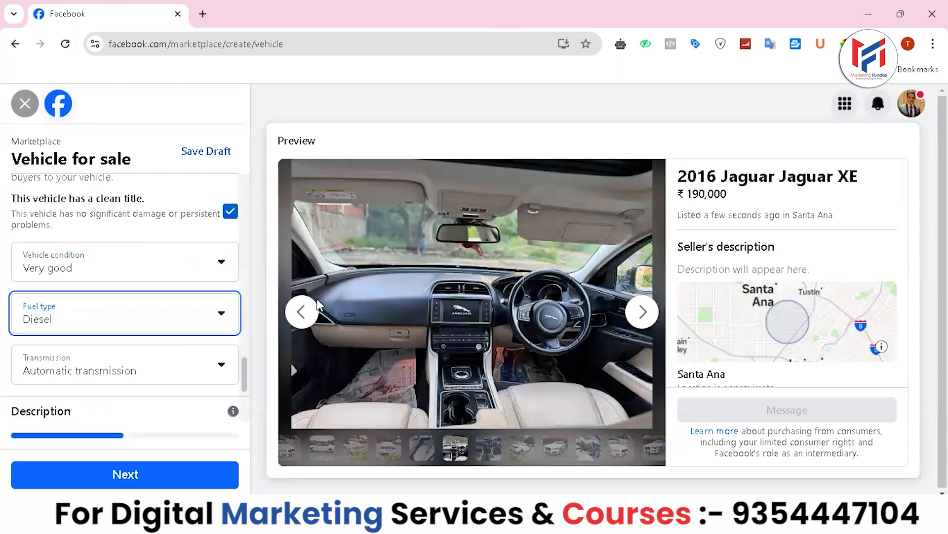
{"action": "scroll", "coordinate": [245, 361], "scroll_direction": "down", "scroll_amount": 2}
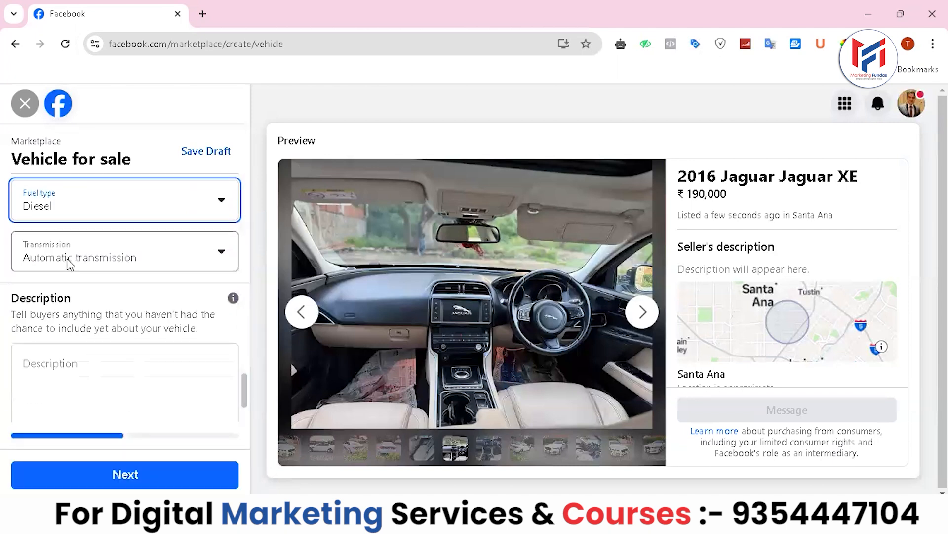
{"action": "left_click", "coordinate": [68, 264]}
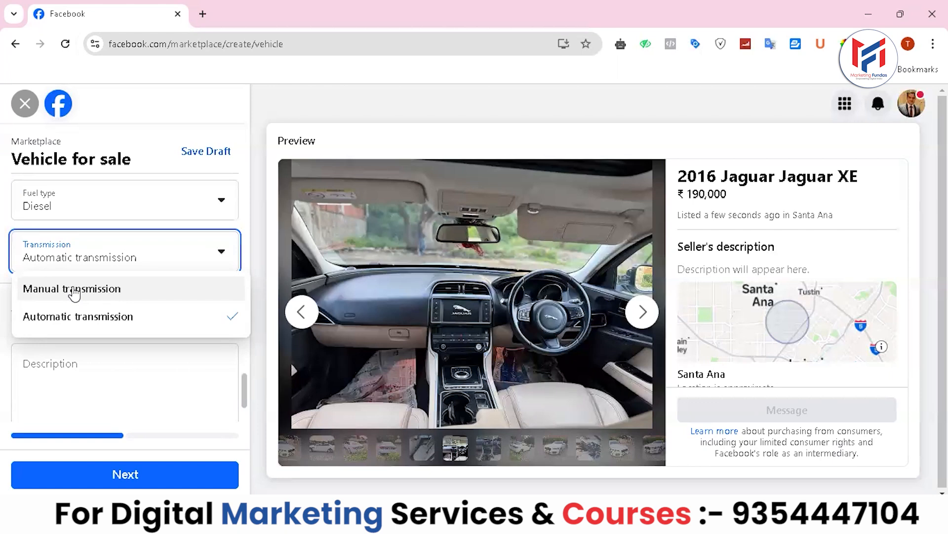
{"action": "left_click", "coordinate": [78, 317]}
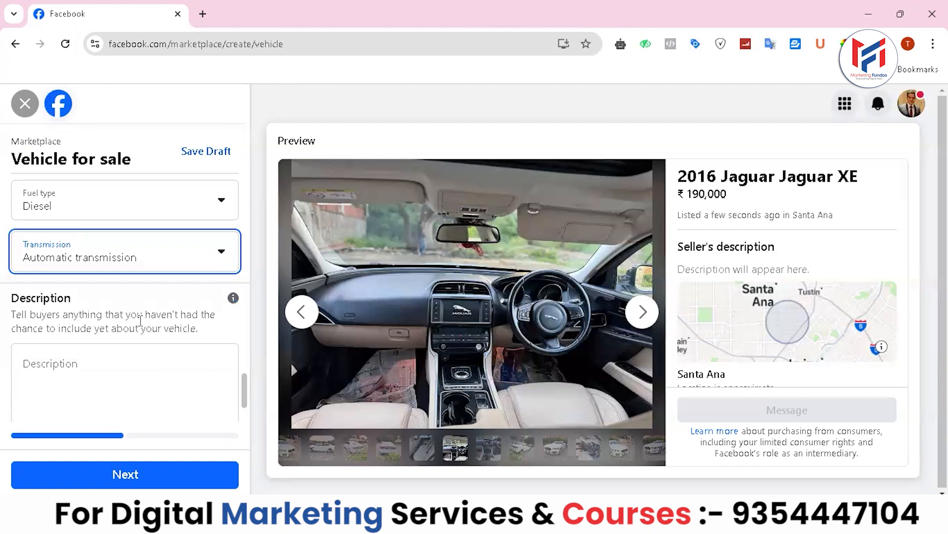
Begin the vehicle description with the lines "Jaguar XE" and "2016 DEC"
{"action": "scroll", "coordinate": [245, 388], "scroll_direction": "down", "scroll_amount": 2}
{"action": "left_click", "coordinate": [70, 302]}
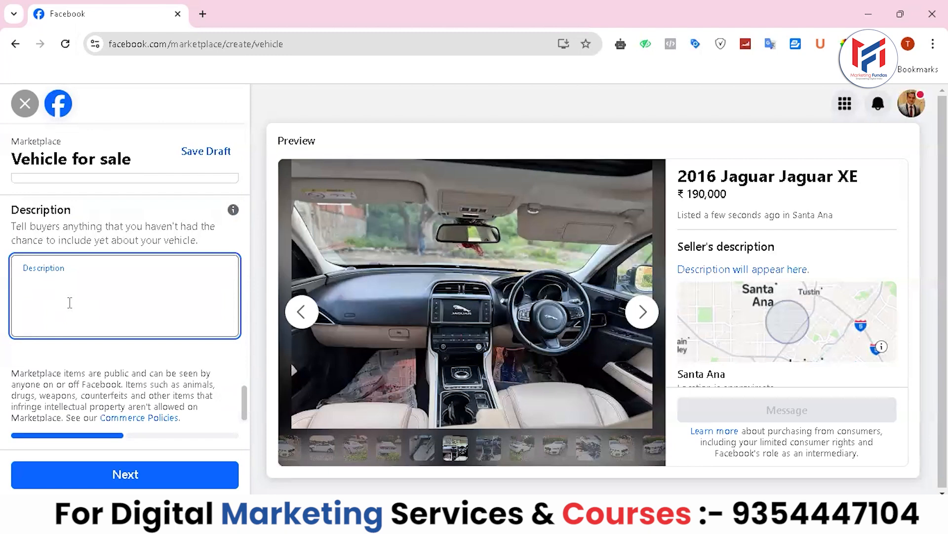
{"action": "type", "text": "J"}
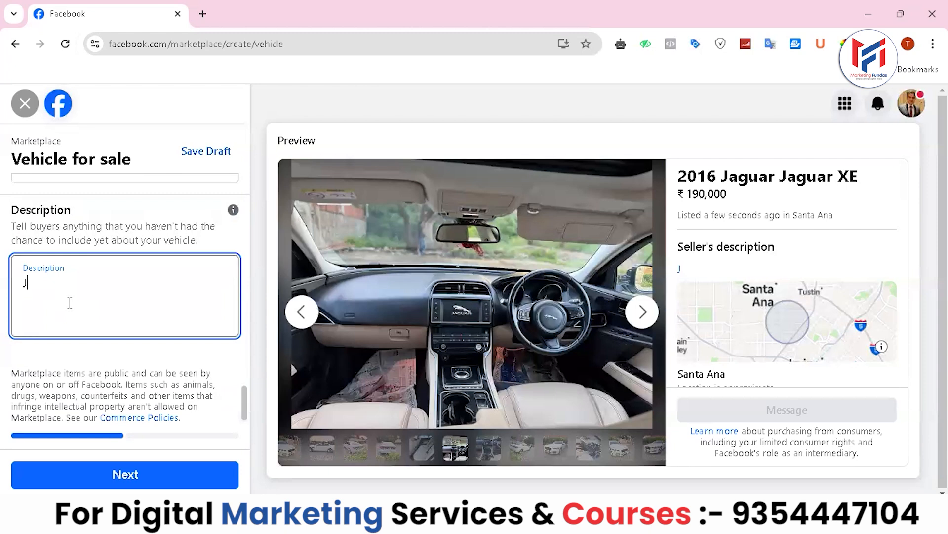
{"action": "type", "text": "aguar XE"}
{"action": "key", "text": "Return"}
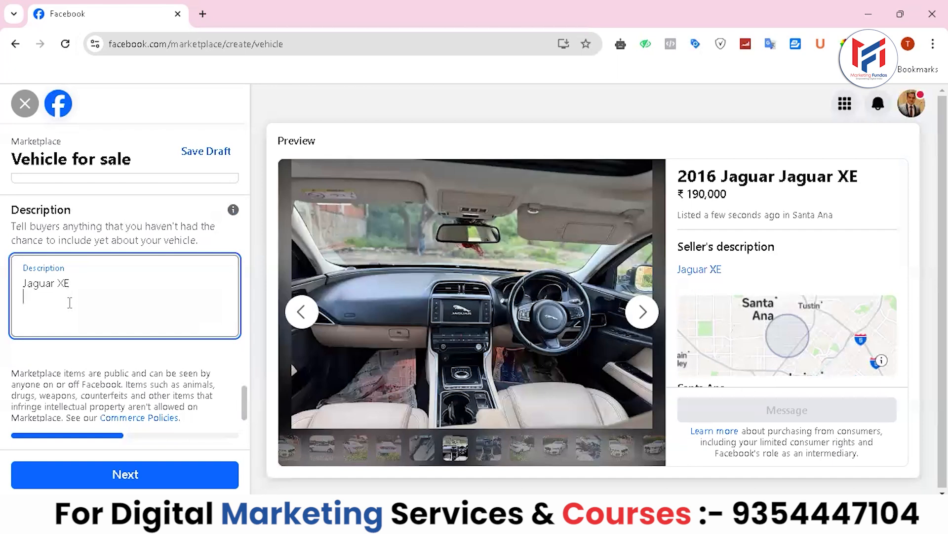
{"action": "type", "text": "2016 Dec"}
{"action": "key", "text": "BackSpace"}
{"action": "key", "text": "BackSpace"}
{"action": "type", "text": "EC"}
{"action": "key", "text": "Return"}
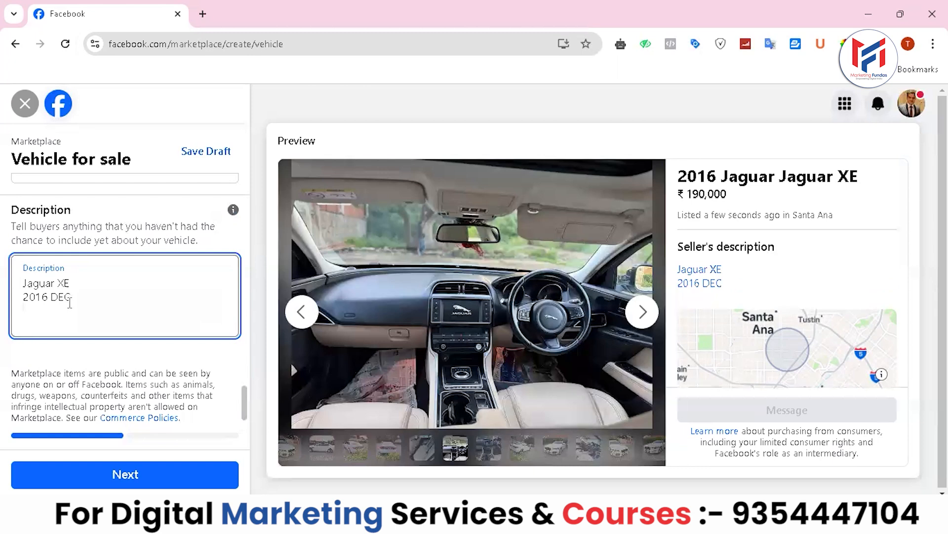
Add the lines "28000 KM" and "Brand New" to the vehicle description
{"action": "type", "text": "28000 KM"}
{"action": "key", "text": "BackSpace"}
{"action": "type", "text": "M"}
{"action": "key", "text": "Return"}
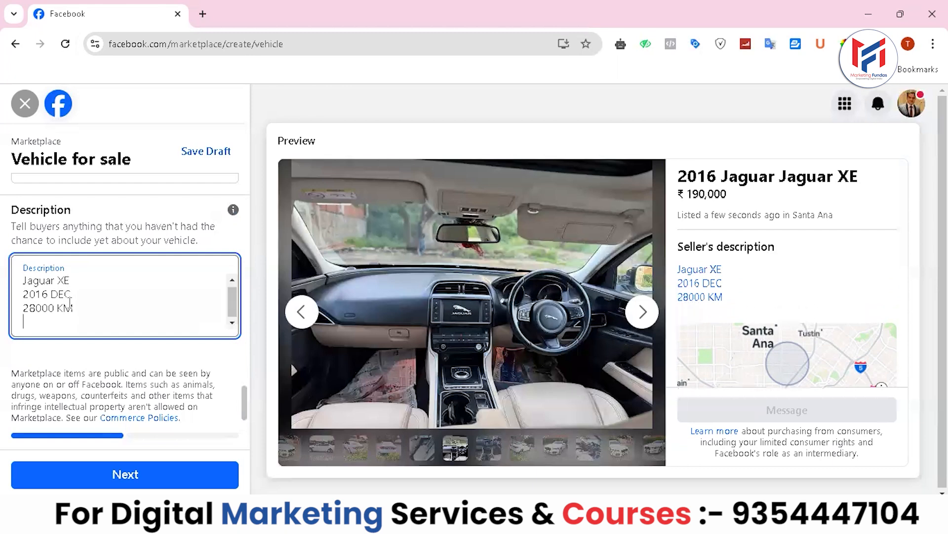
{"action": "type", "text": "Brand New"}
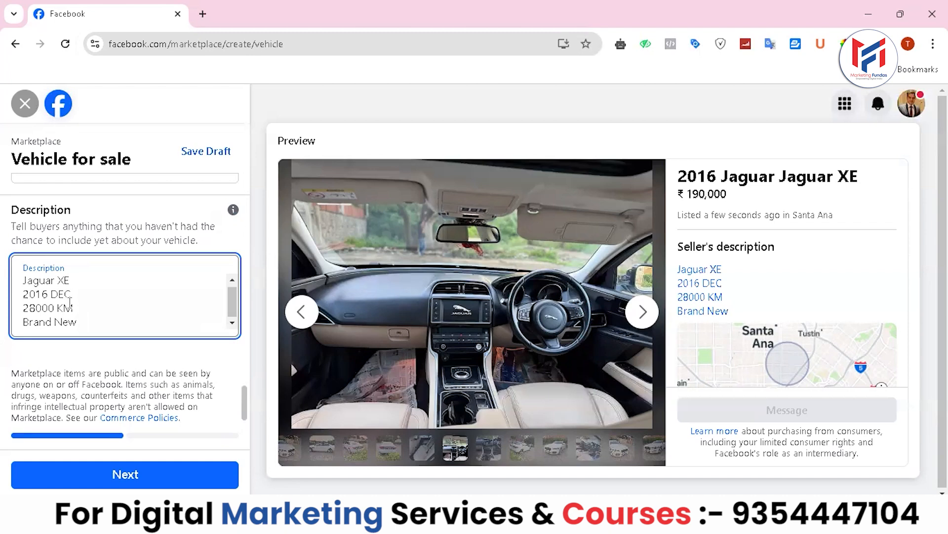
{"action": "key", "text": "Return"}
Finish the vehicle description with "2 KEYS" and "New Shape" on separate lines
{"action": "type", "text": "2 Key"}
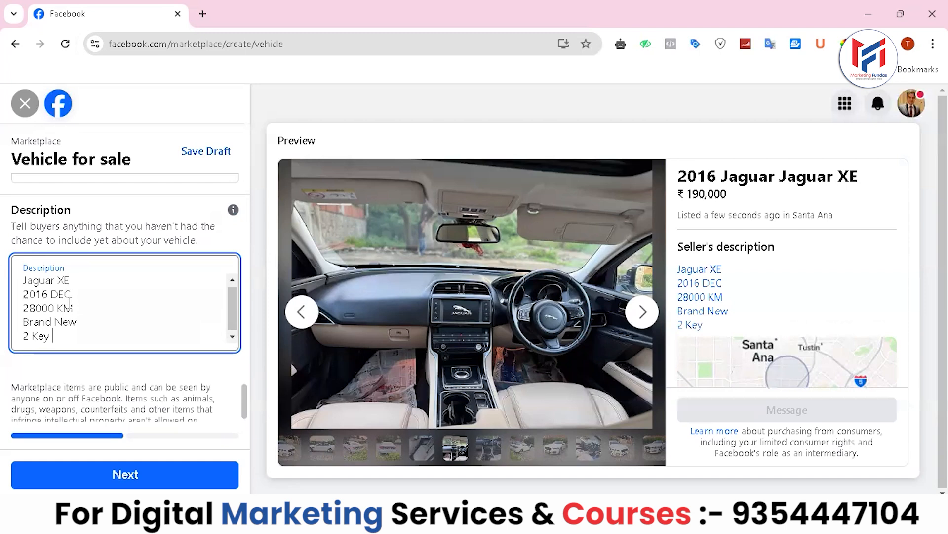
{"action": "key", "text": "BackSpace"}
{"action": "key", "text": "BackSpace"}
{"action": "type", "text": "EYS New"}
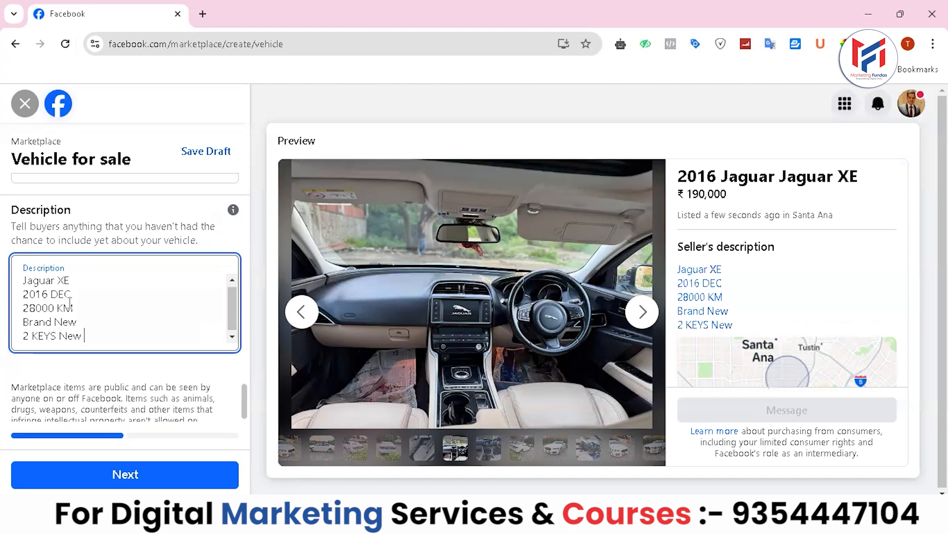
{"action": "key", "text": "Return"}
{"action": "left_click", "coordinate": [58, 336]}
{"action": "key", "text": "Return"}
{"action": "key", "text": "BackSpace"}
{"action": "key", "text": "End"}
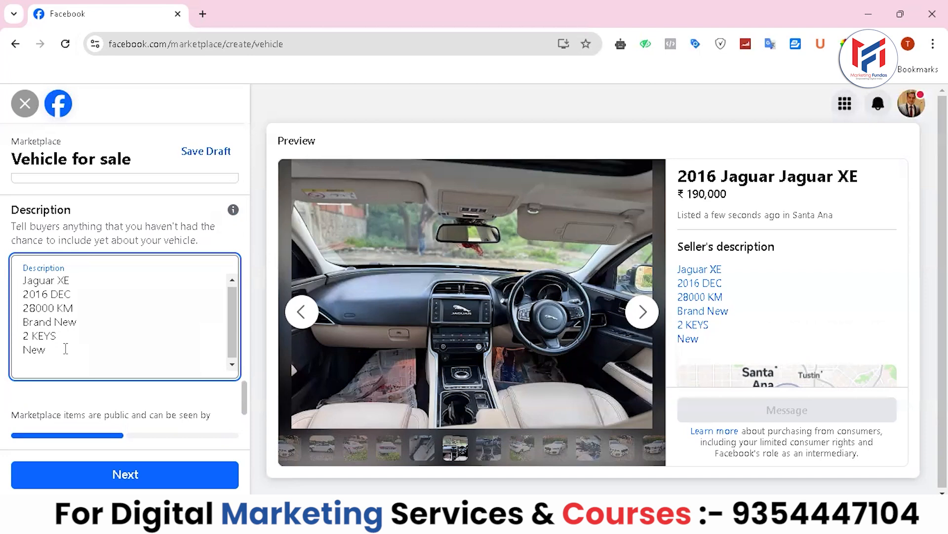
{"action": "type", "text": "Shape"}
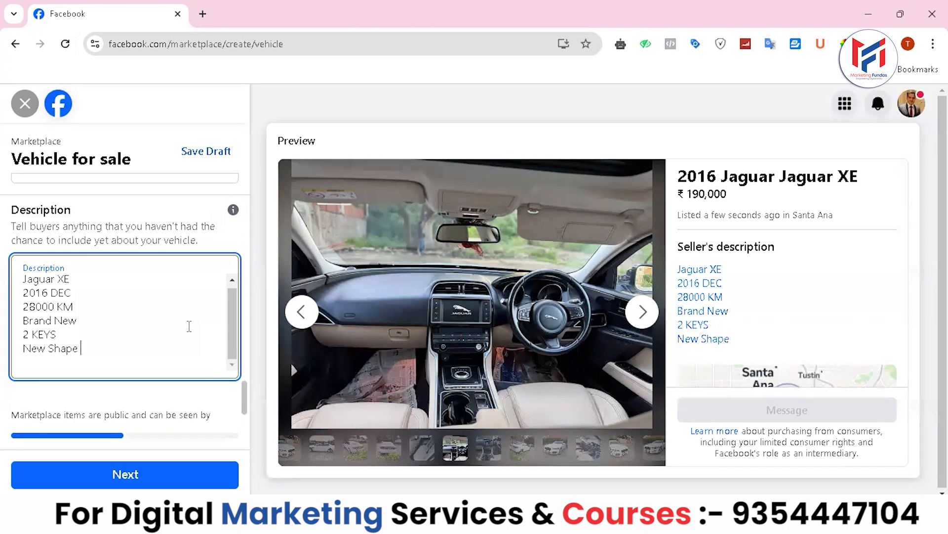
Continue to the choice of listing places and join the suggested group Sell And Buy Within Seconds Used Items Delhi NCR
{"action": "scroll", "coordinate": [242, 413], "scroll_direction": "down", "scroll_amount": 1}
{"action": "left_click", "coordinate": [138, 471]}
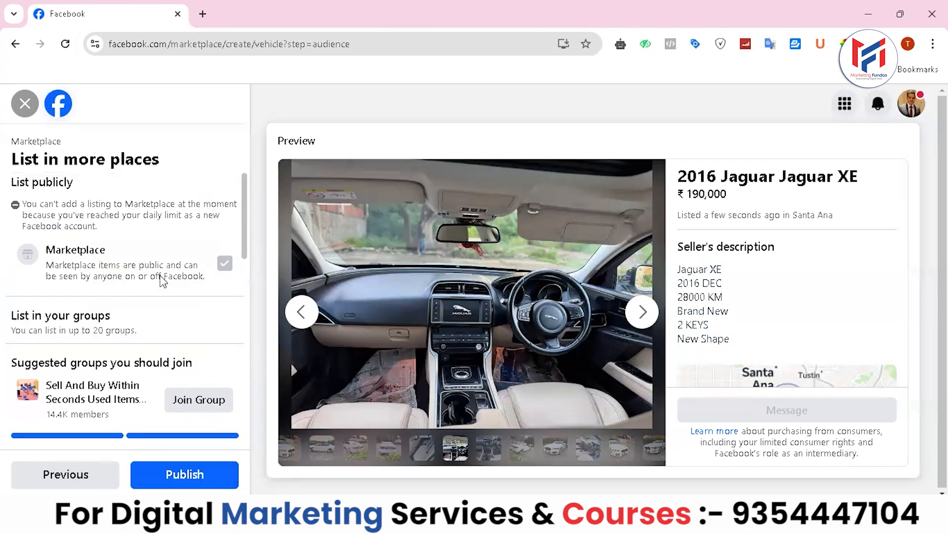
{"action": "scroll", "coordinate": [163, 281], "scroll_direction": "down", "scroll_amount": 2}
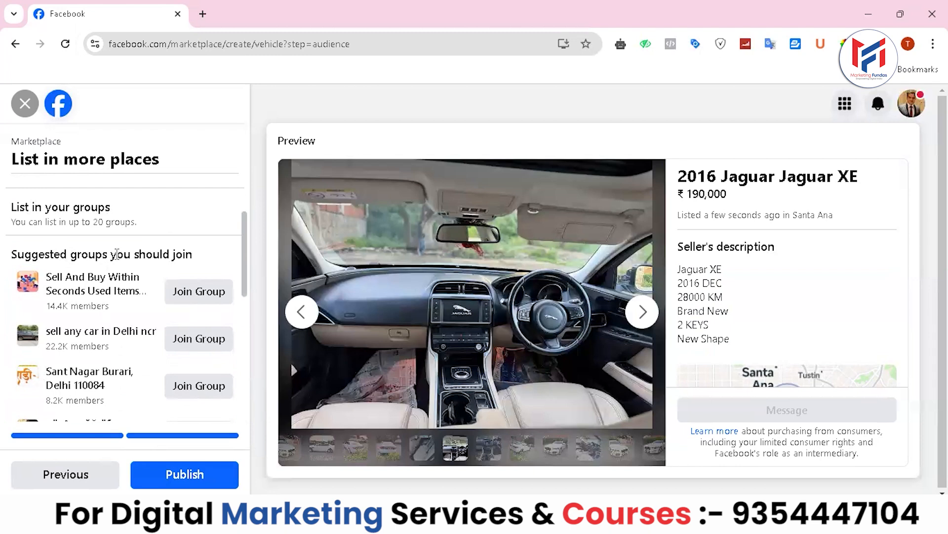
{"action": "left_click", "coordinate": [187, 296]}
{"action": "left_click_drag", "start_coordinate": [244, 266], "coordinate": [247, 360]}
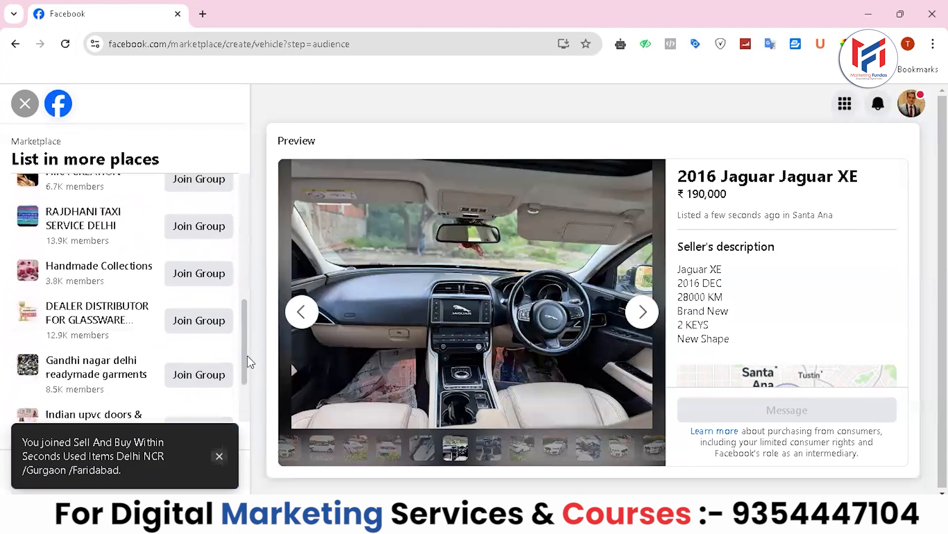
{"action": "left_click", "coordinate": [219, 455]}
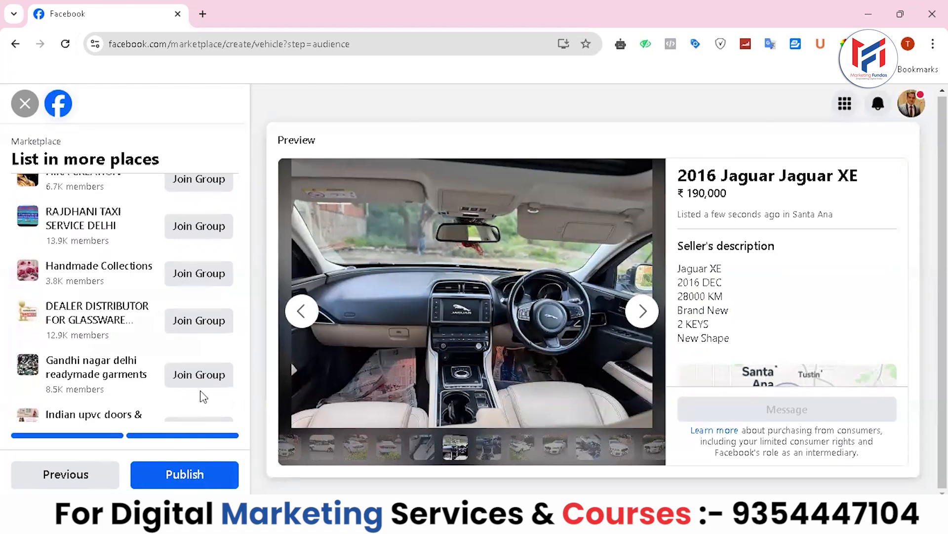
{"action": "scroll", "coordinate": [197, 366], "scroll_direction": "up", "scroll_amount": 10}
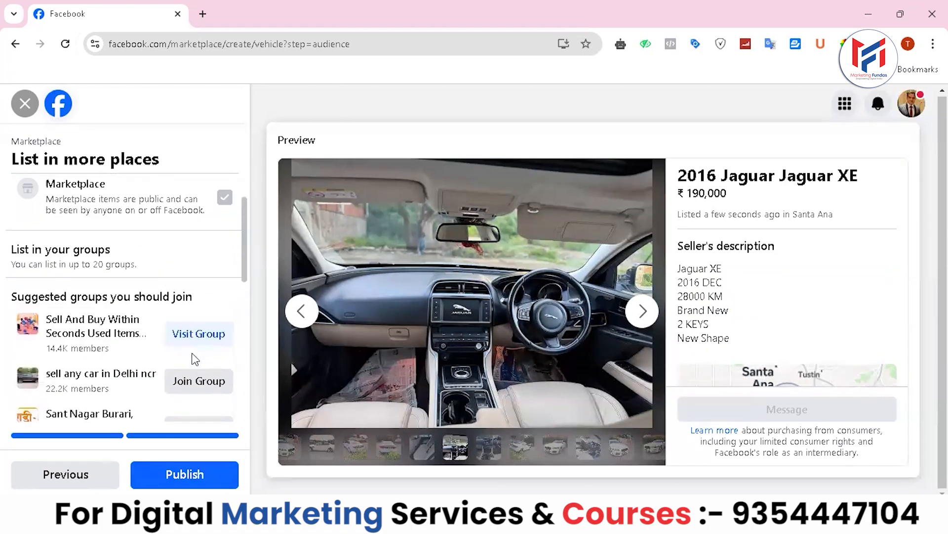
Publish the vehicle listing and read the advice on test drives, paperwork and contacting the DMV
{"action": "left_click", "coordinate": [178, 480]}
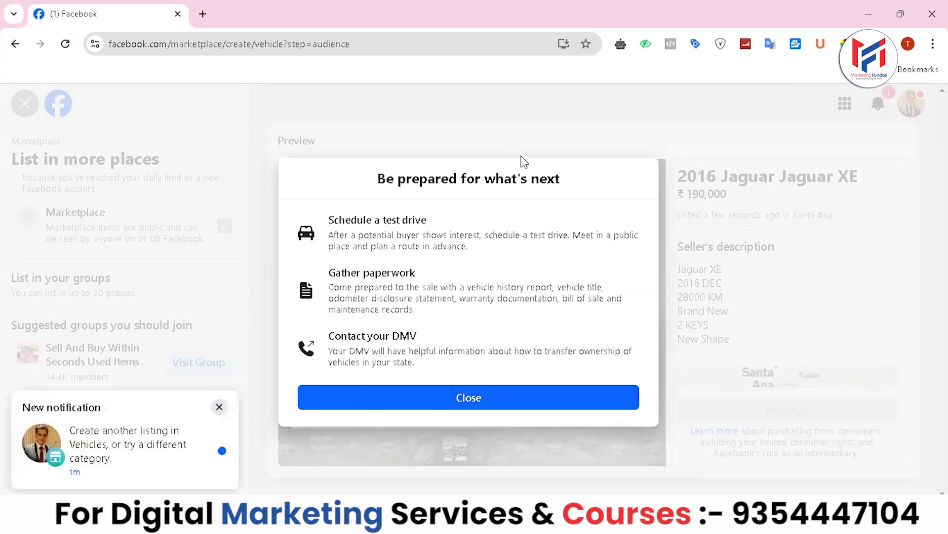
{"action": "left_click_drag", "start_coordinate": [333, 221], "coordinate": [446, 219]}
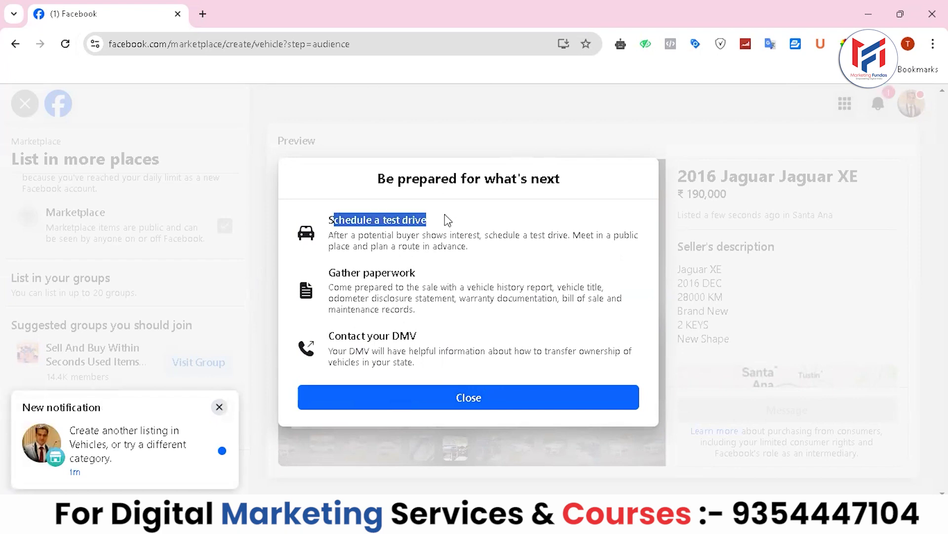
{"action": "left_click", "coordinate": [402, 247]}
{"action": "left_click_drag", "start_coordinate": [328, 272], "coordinate": [420, 273]}
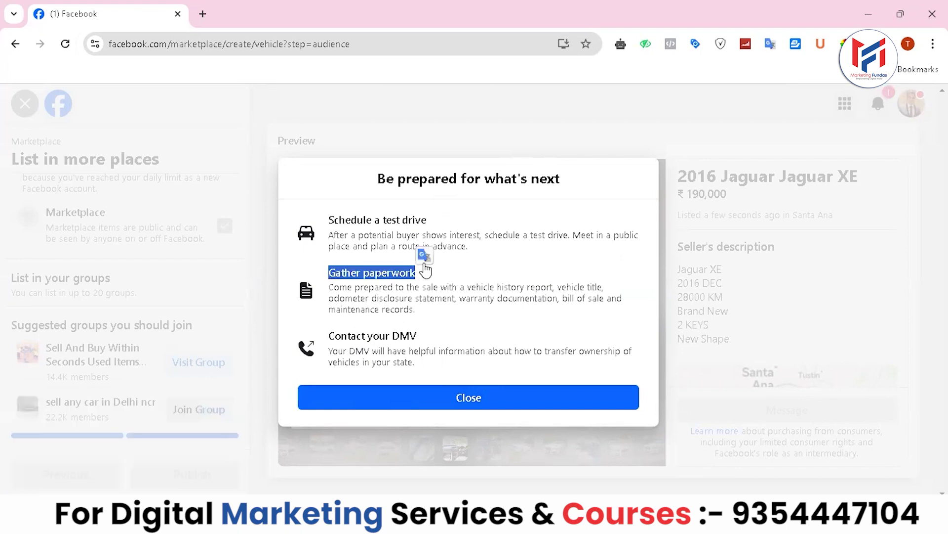
{"action": "left_click", "coordinate": [473, 282]}
{"action": "left_click_drag", "start_coordinate": [328, 336], "coordinate": [427, 337]}
{"action": "left_click", "coordinate": [460, 339]}
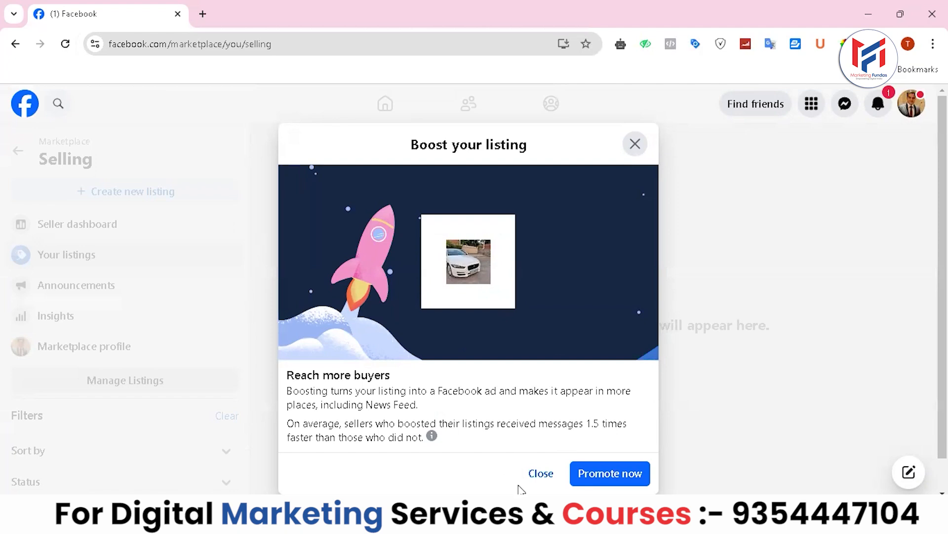
Decline the offer to boost the listing, and refresh Your listings and dismiss its notice about keeping listings up to date
{"action": "left_click", "coordinate": [541, 474]}
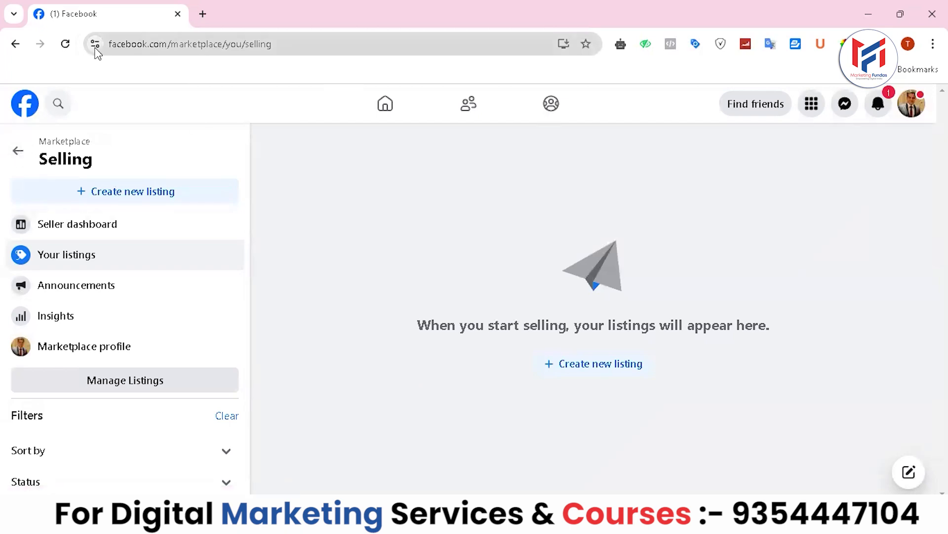
{"action": "left_click", "coordinate": [63, 46]}
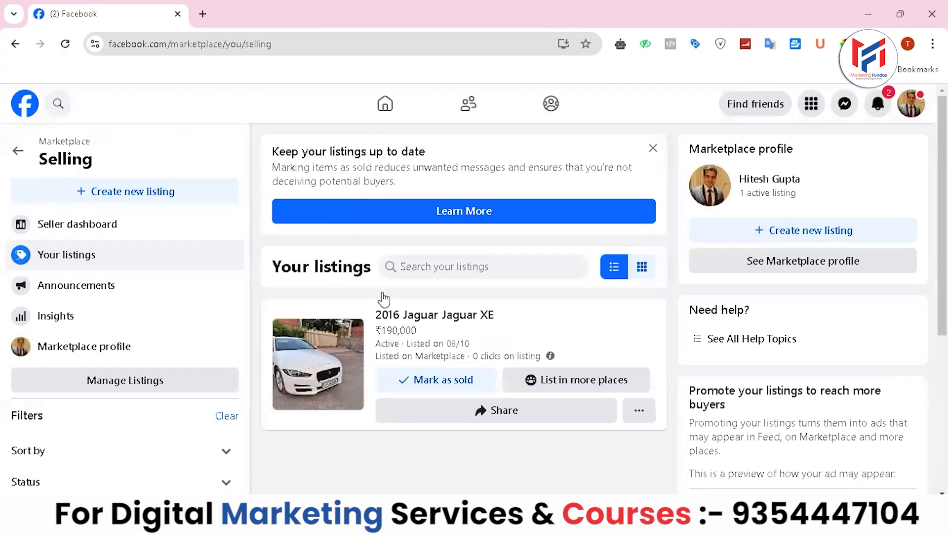
{"action": "left_click", "coordinate": [653, 148]}
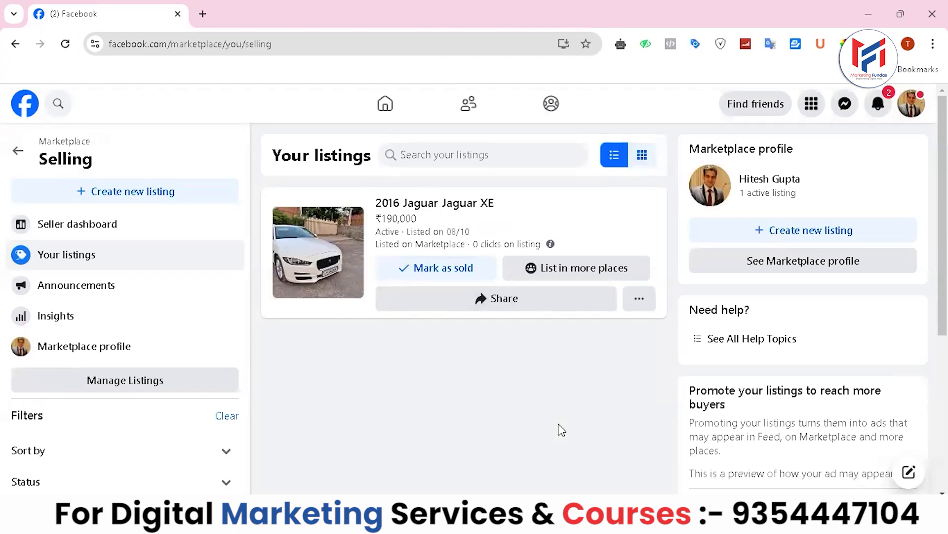
Review the seller announcements and Marketplace insights, and return to the main Marketplace page to look over its sections
{"action": "left_click", "coordinate": [106, 283]}
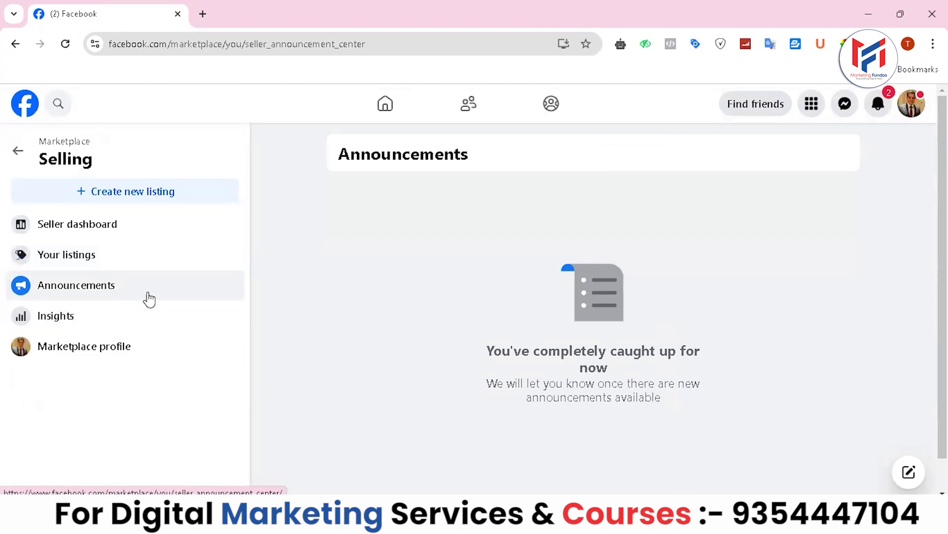
{"action": "left_click", "coordinate": [77, 314]}
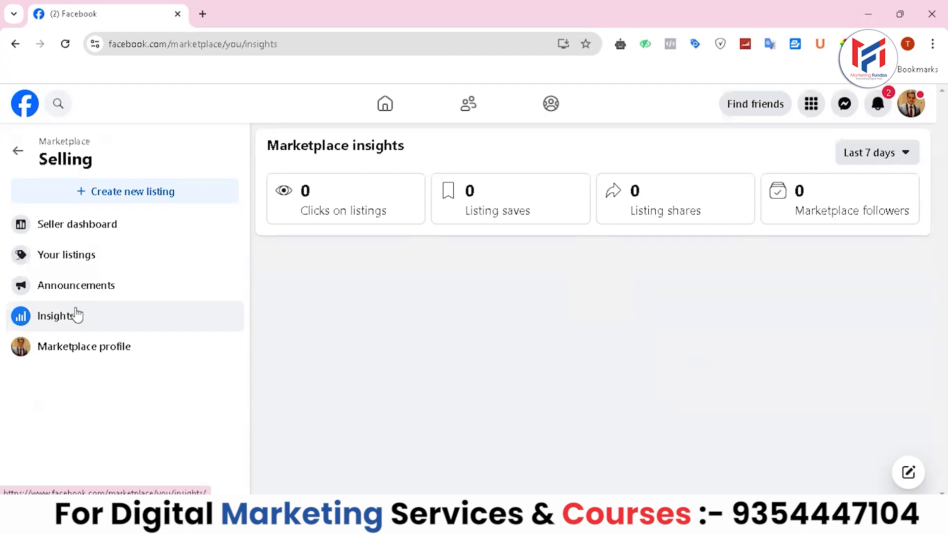
{"action": "left_click", "coordinate": [18, 151]}
{"action": "scroll", "coordinate": [144, 321], "scroll_direction": "down", "scroll_amount": 2}
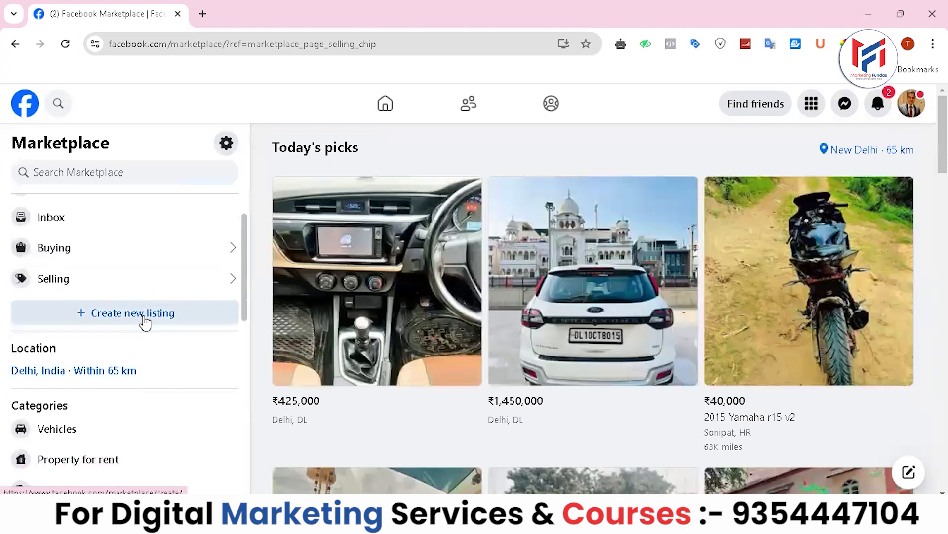
{"action": "scroll", "coordinate": [139, 302], "scroll_direction": "up", "scroll_amount": 2}
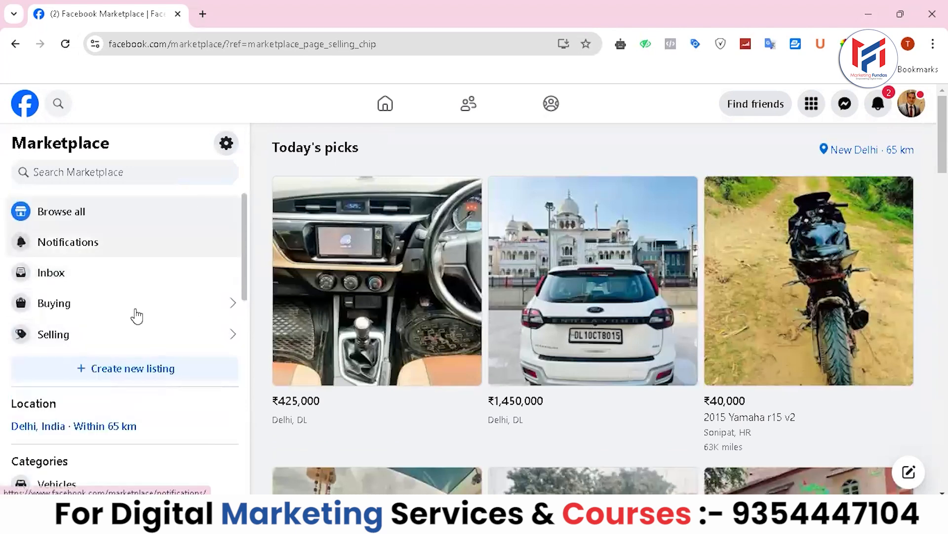
{"action": "scroll", "coordinate": [193, 297], "scroll_direction": "down", "scroll_amount": 3}
{"action": "scroll", "coordinate": [193, 297], "scroll_direction": "up", "scroll_amount": 3}
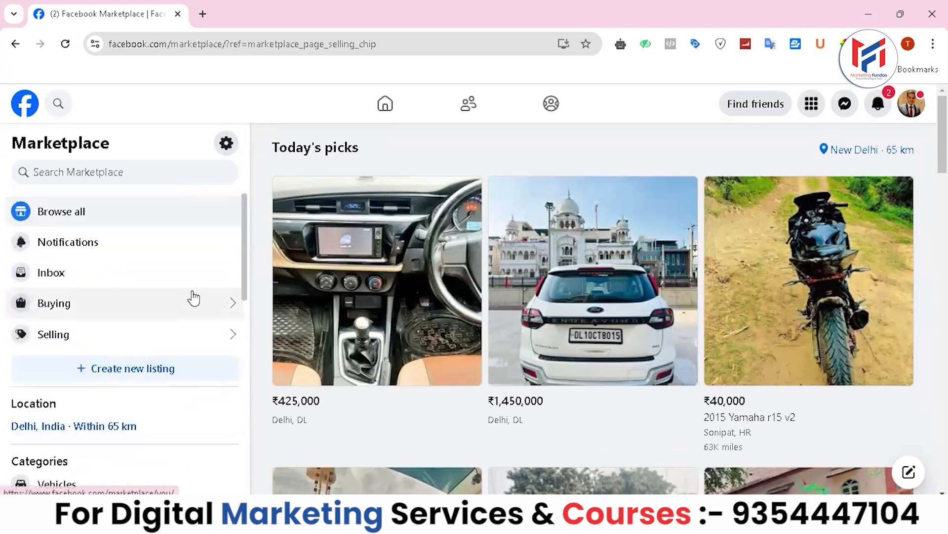